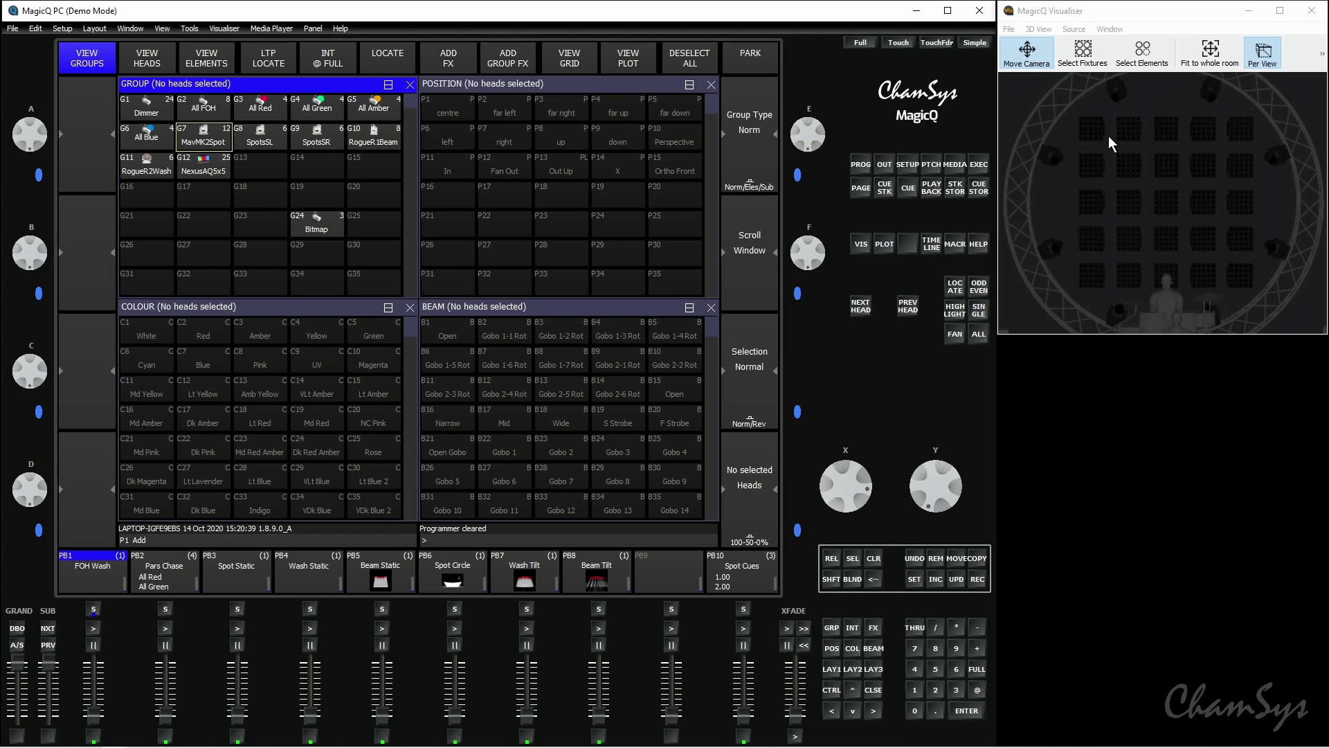
Select group G12 NexusAQ5x5 so its heads are located and lit in the visualiser
left_click(223, 164)
left_click(393, 60)
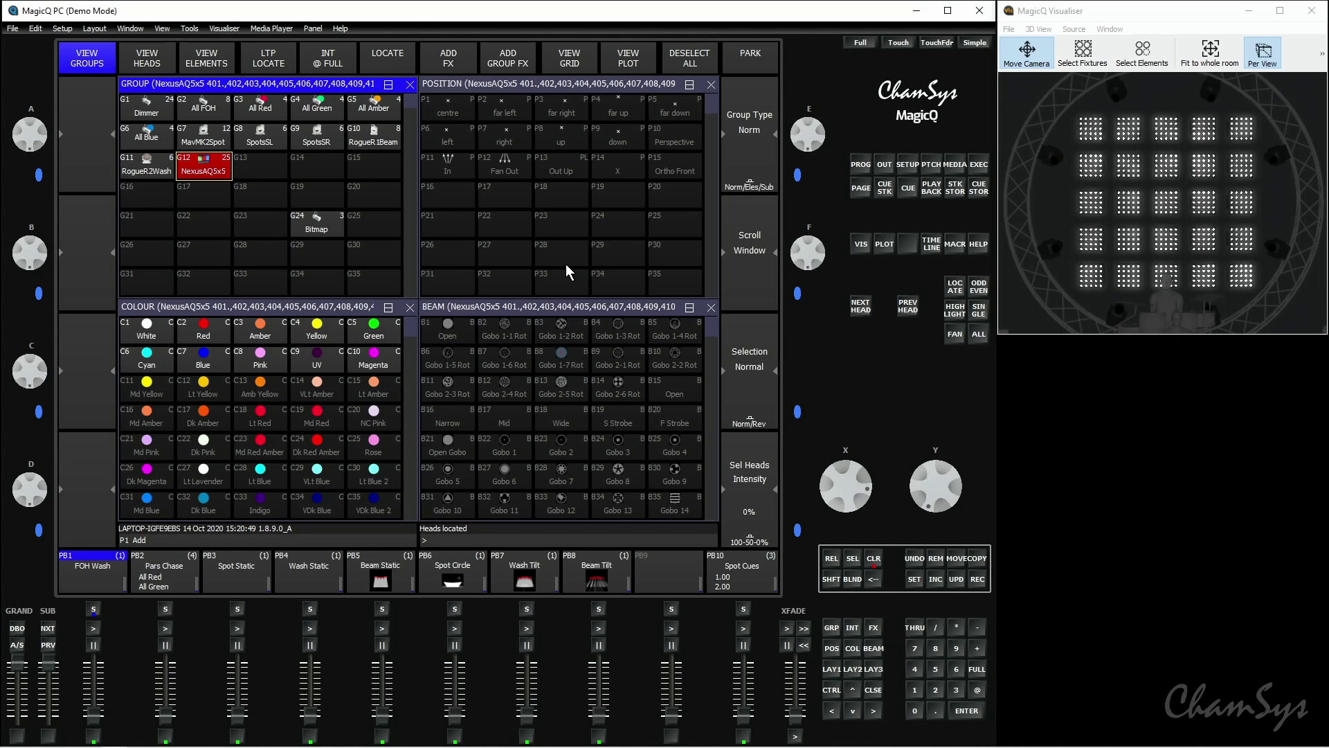
left_click(874, 559)
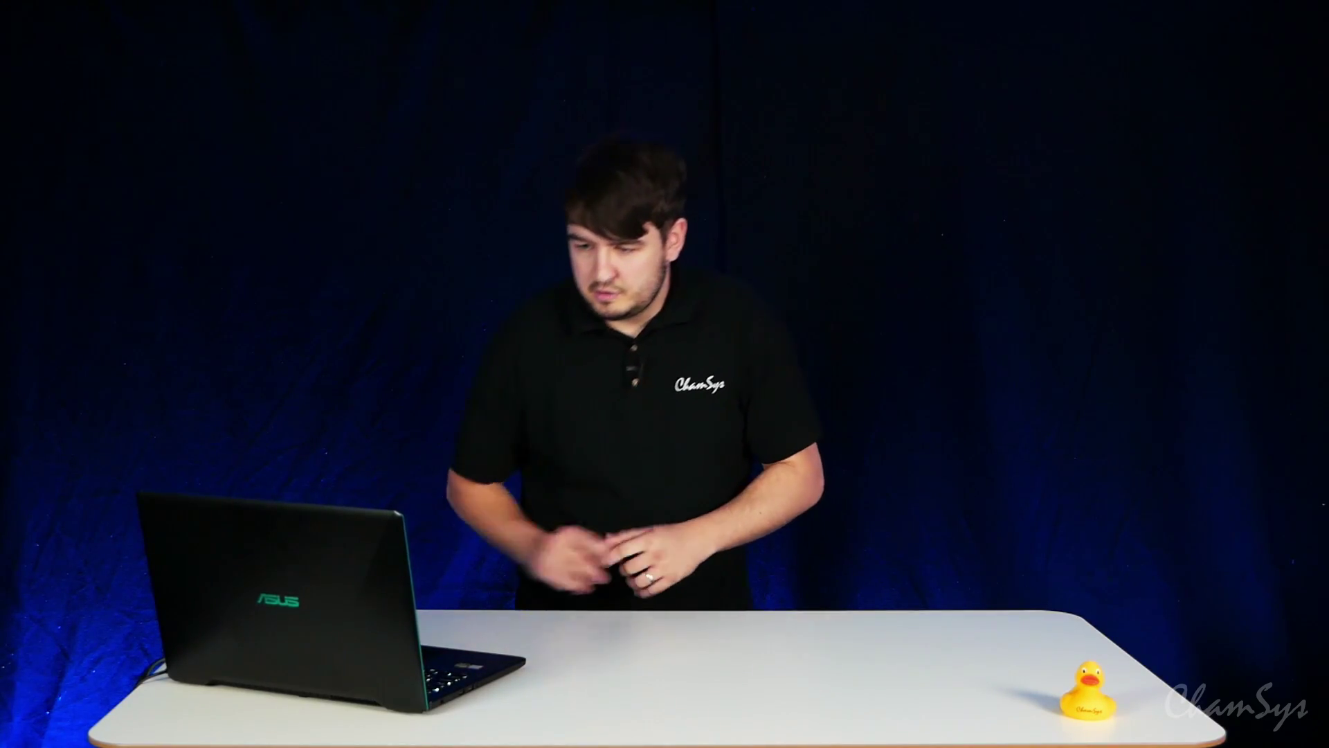
left_click(223, 169)
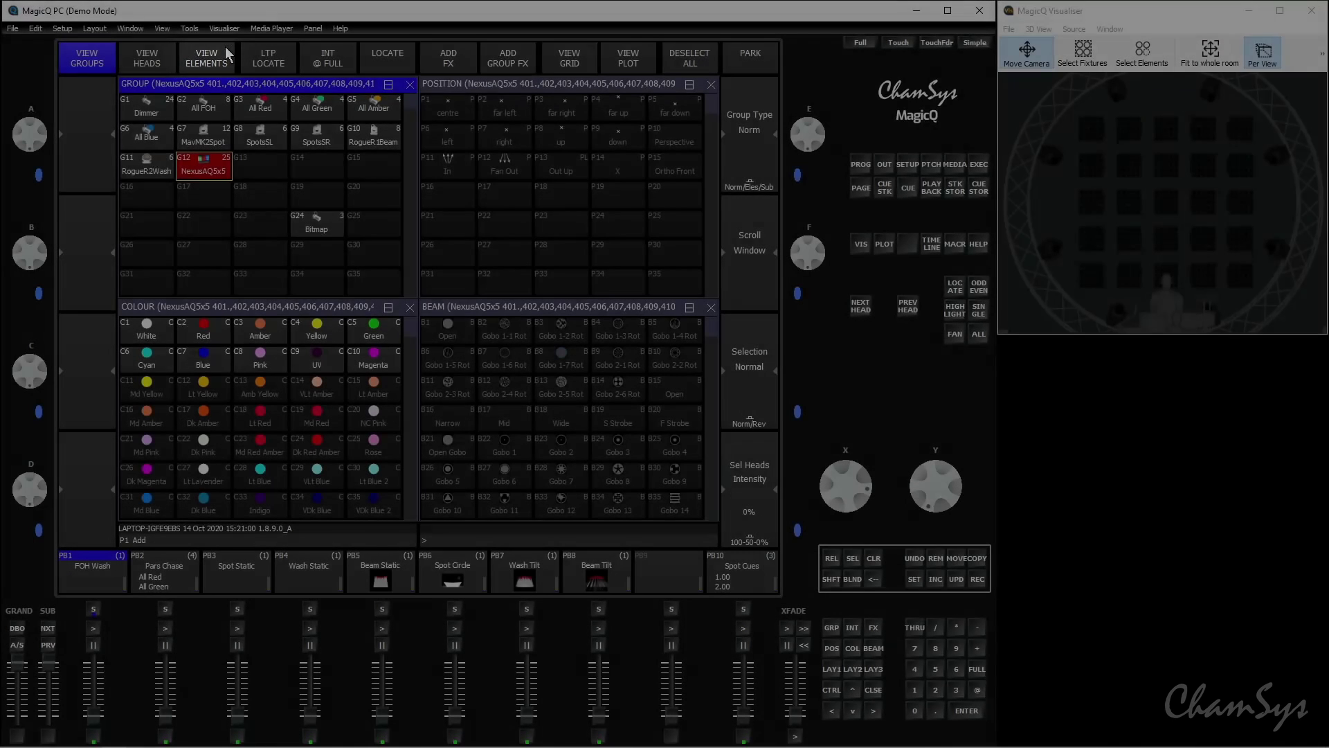
Select NexusAQ5x5 elements 1, 7, 17, 14, 10 and 25, locate them, then clear the programmer
left_click(226, 47)
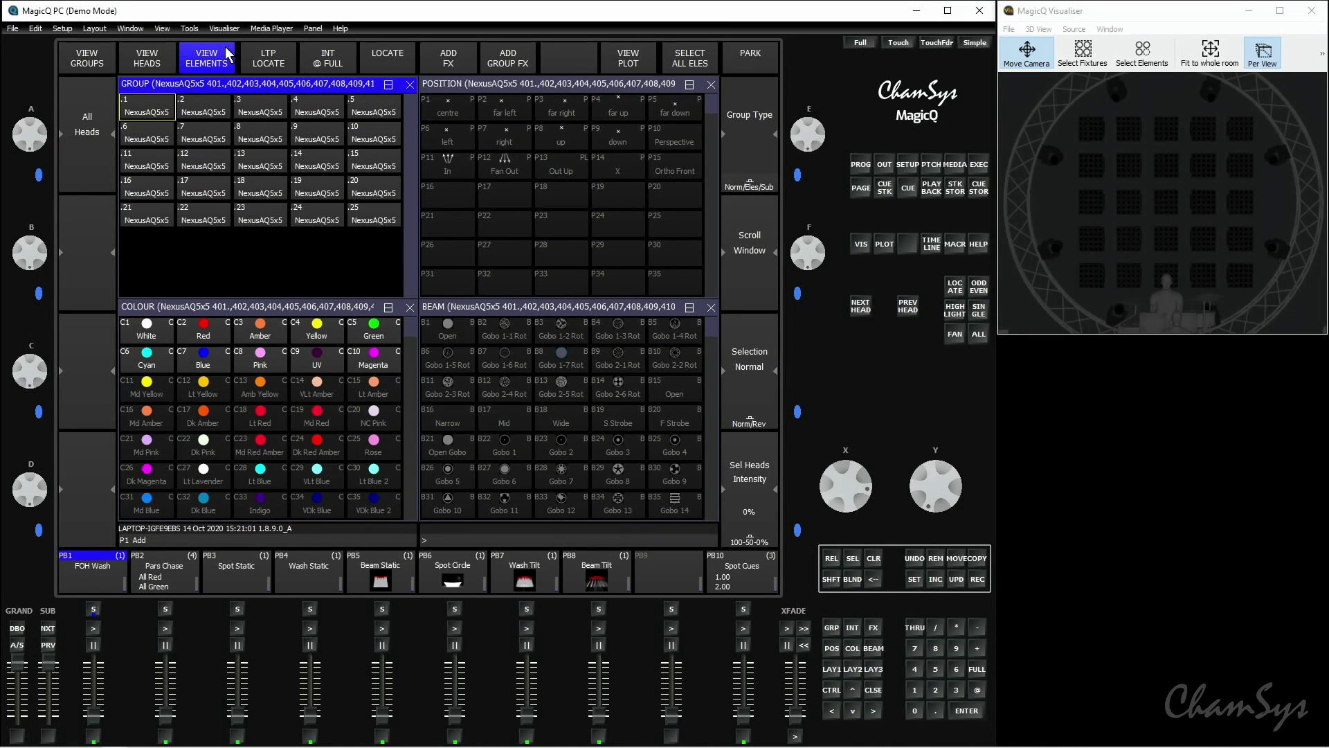
left_click(156, 104)
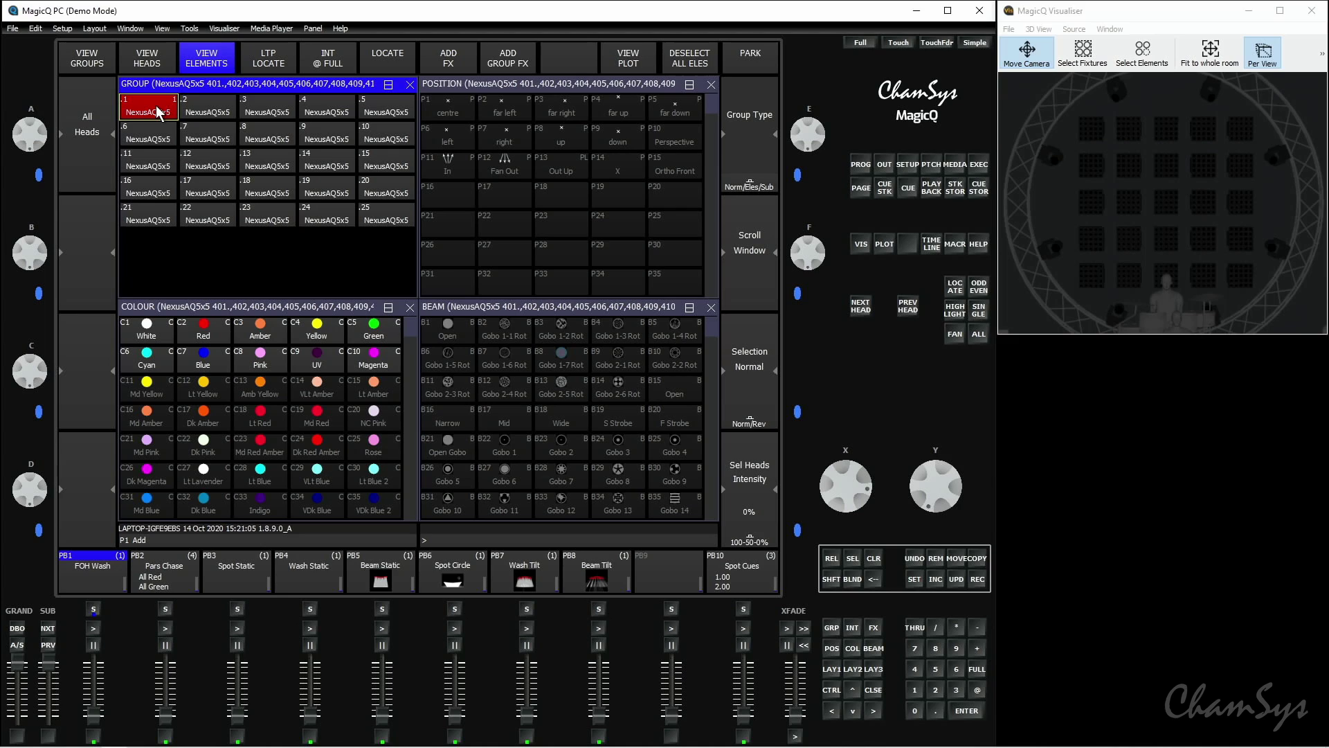
left_click(203, 134, "shift")
left_click(211, 189, "shift")
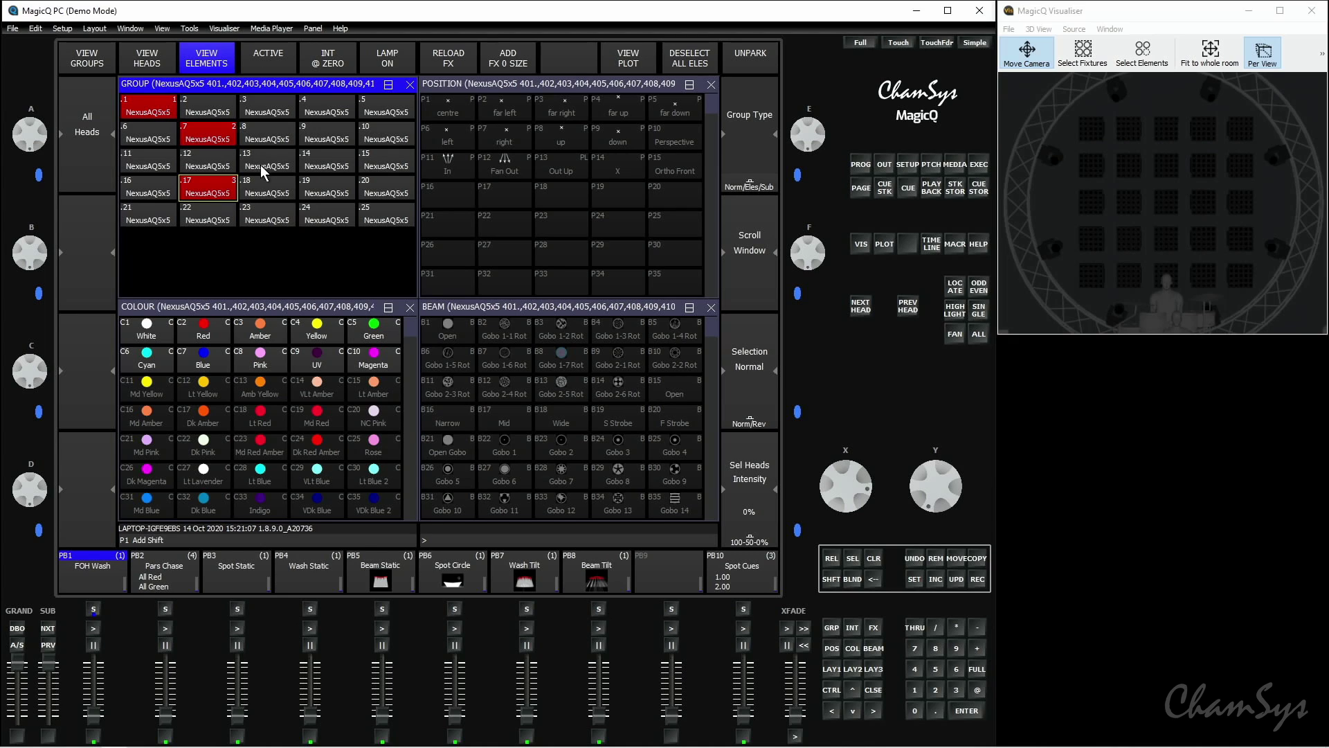
left_click(313, 158, "shift")
left_click(374, 136, "shift")
left_click(382, 210, "shift")
left_click(385, 61)
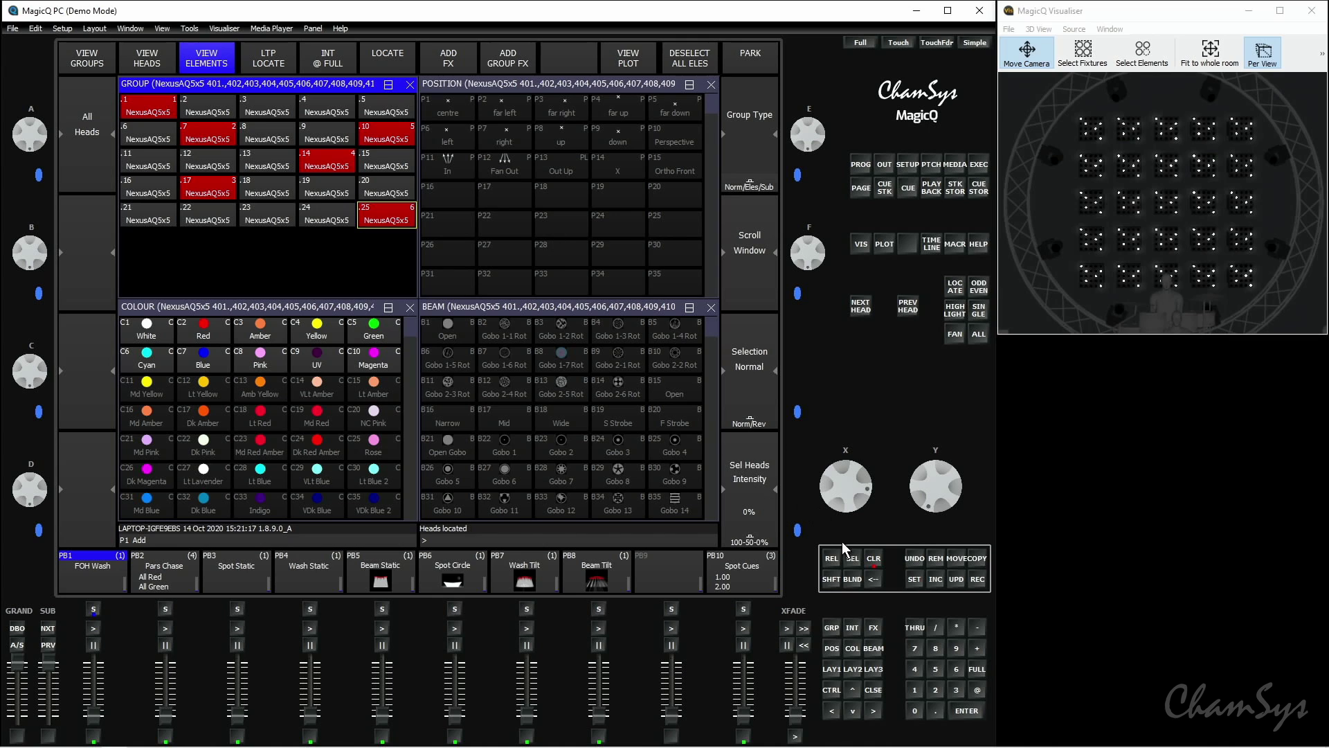
left_click(874, 558)
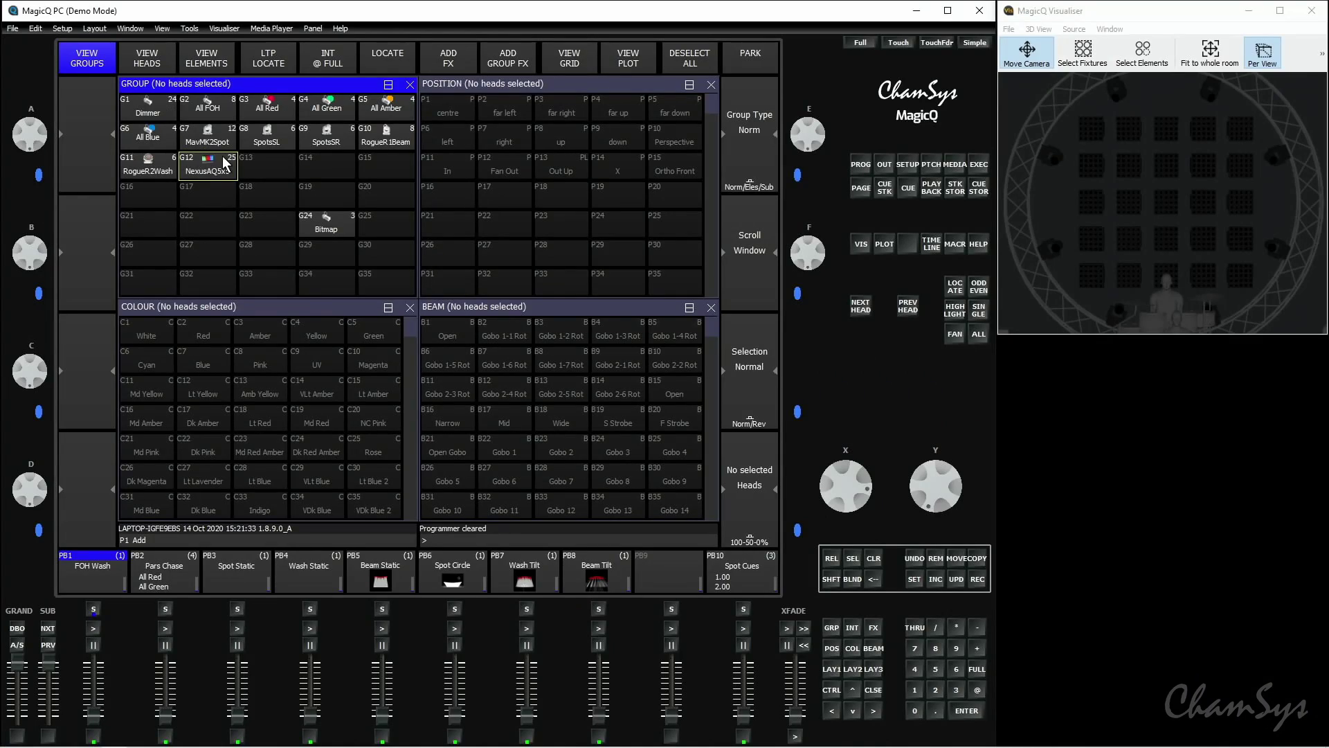
Select the G12 NexusAQ5x5 group and locate its heads
left_click(224, 164)
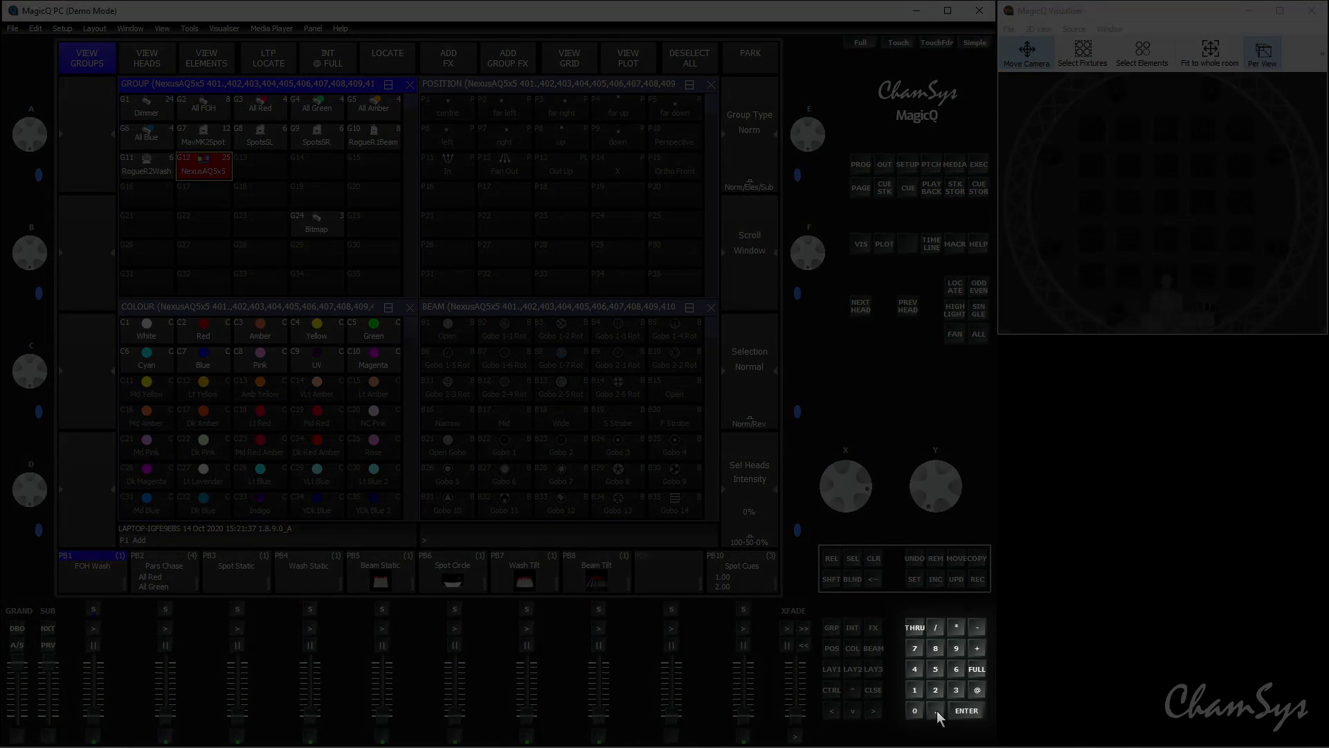
left_click(979, 691)
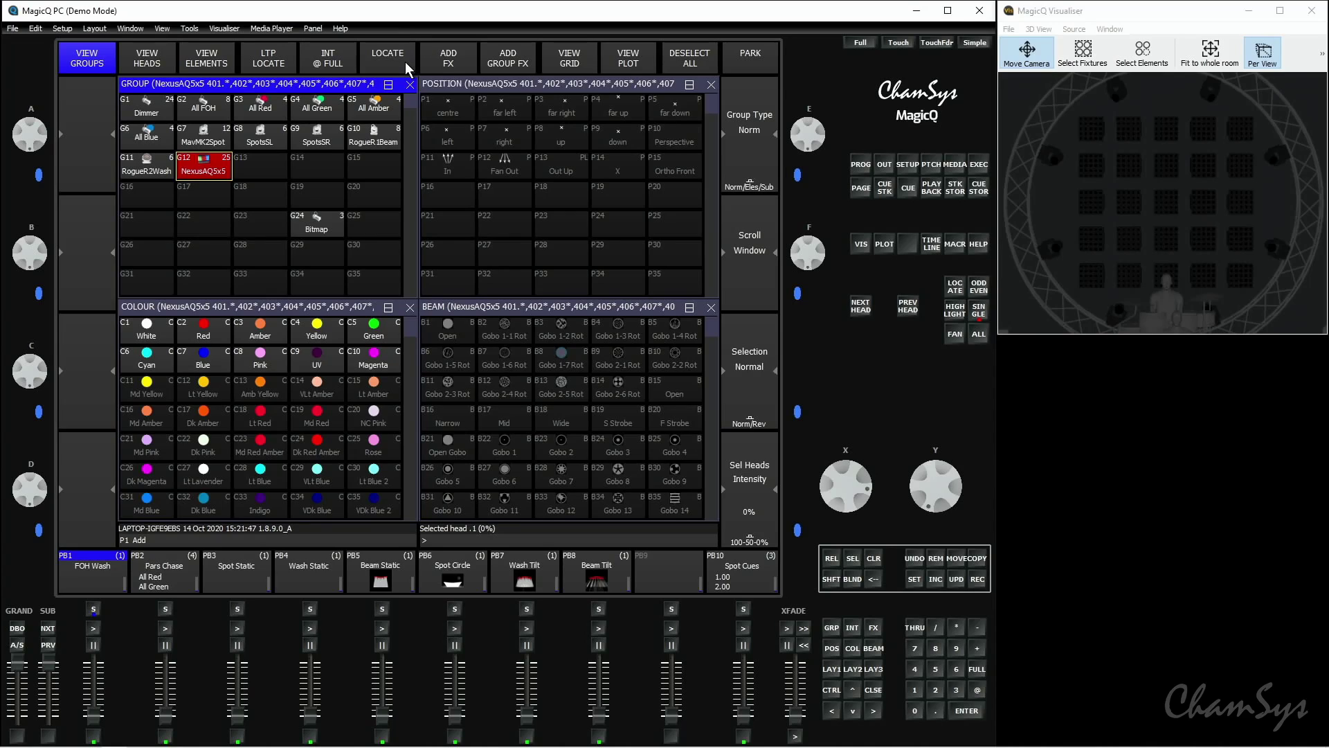
left_click(405, 61)
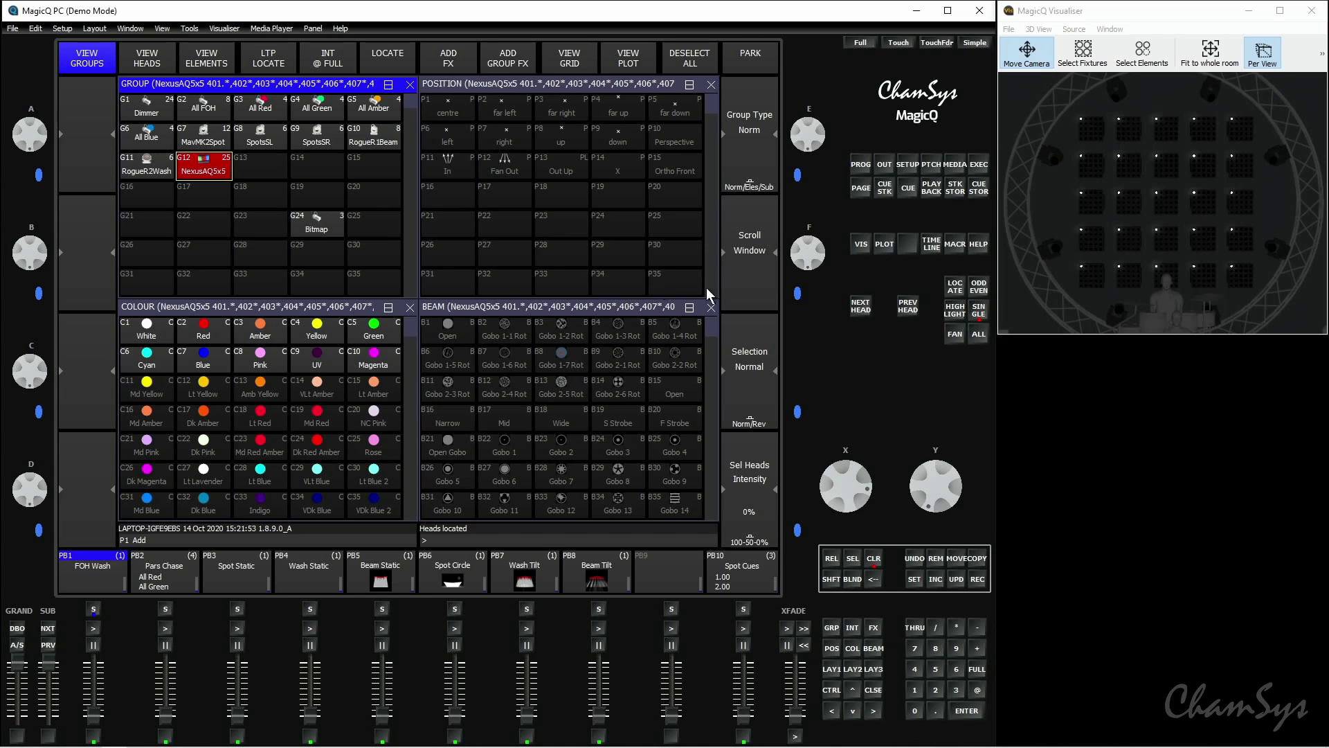
Clear, reselect G12, and locate elements .1 THRU 5 of each head
left_click(874, 558)
left_click(210, 160)
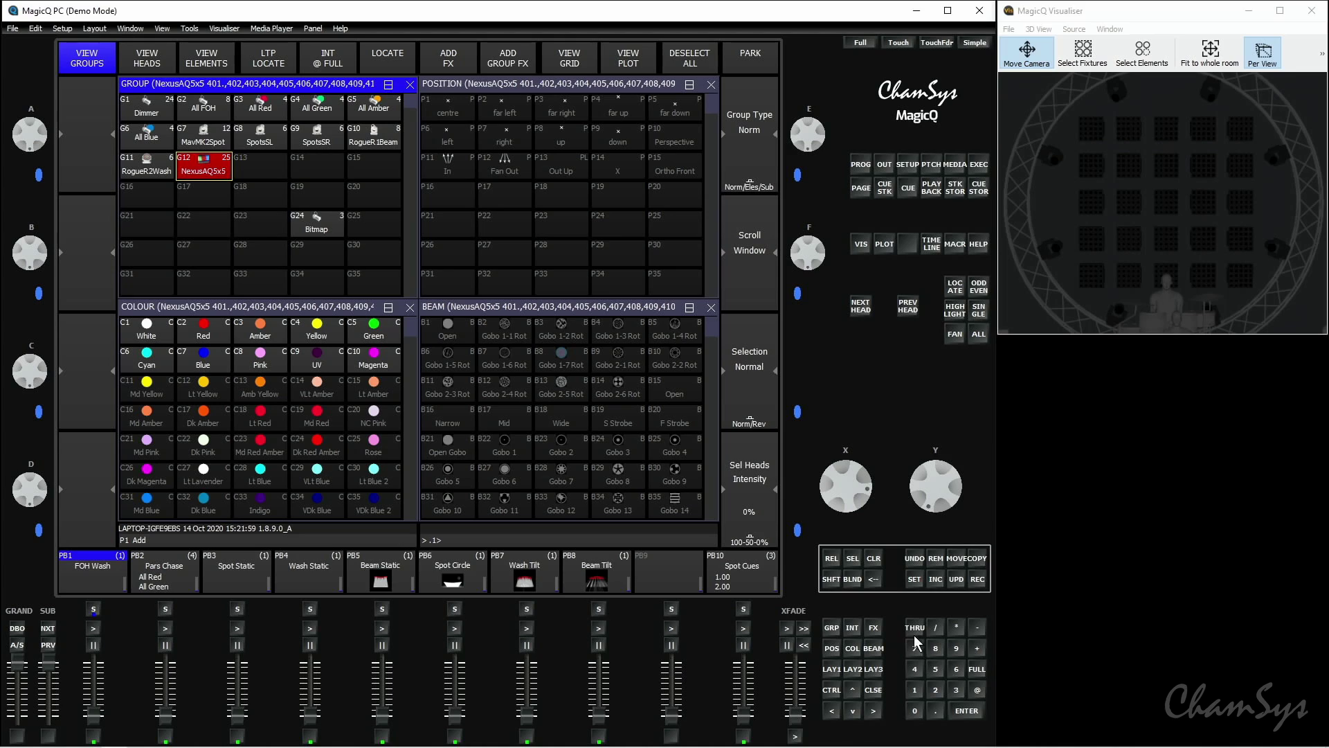
left_click(978, 690)
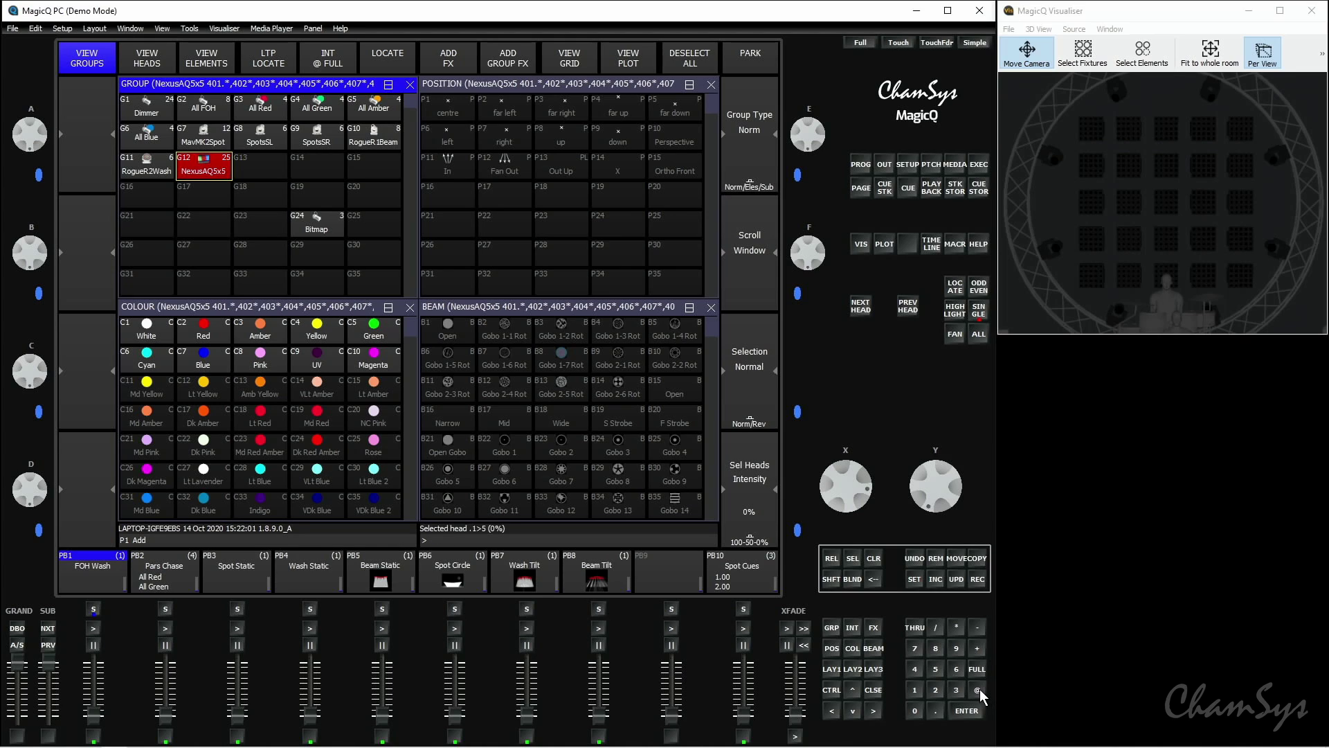
left_click(393, 55)
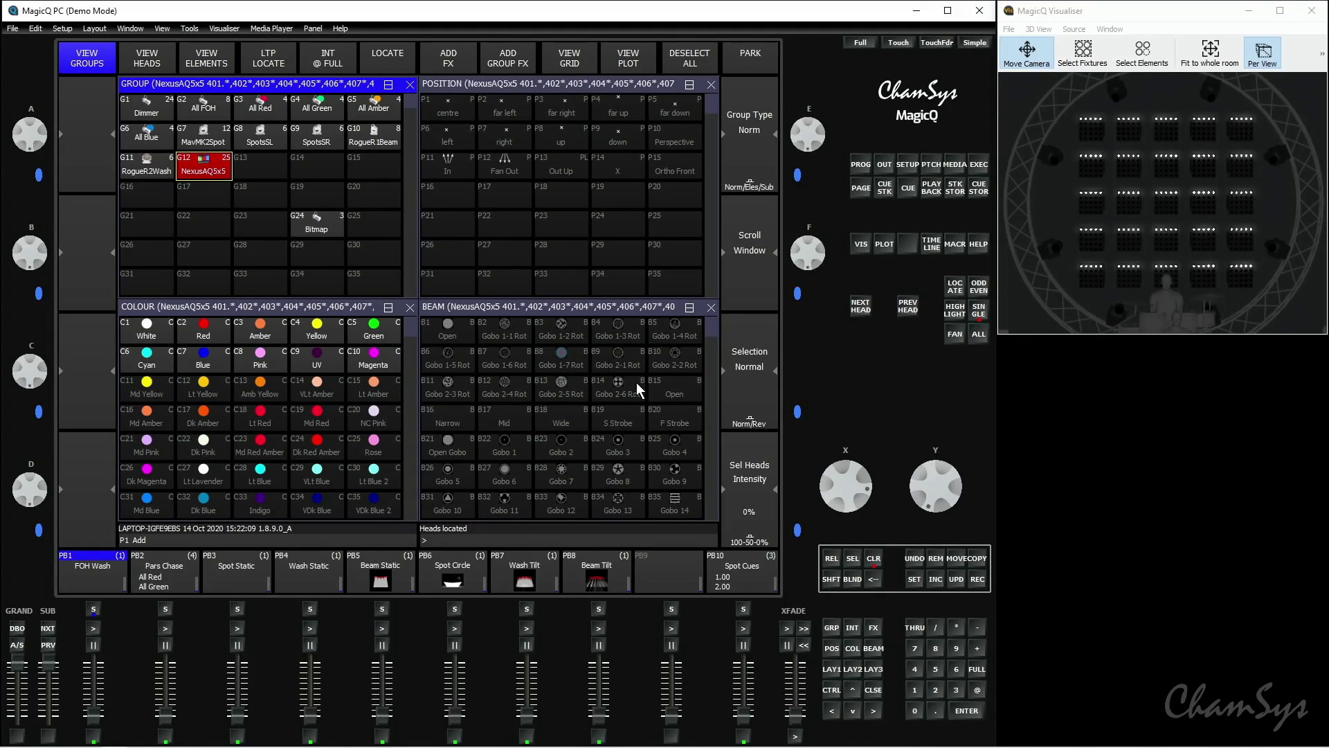
Clear, reselect G12 and locate elements .1 THRU 5 minus 4 on each head
key("ctrl+BackSpace")
left_click(207, 170)
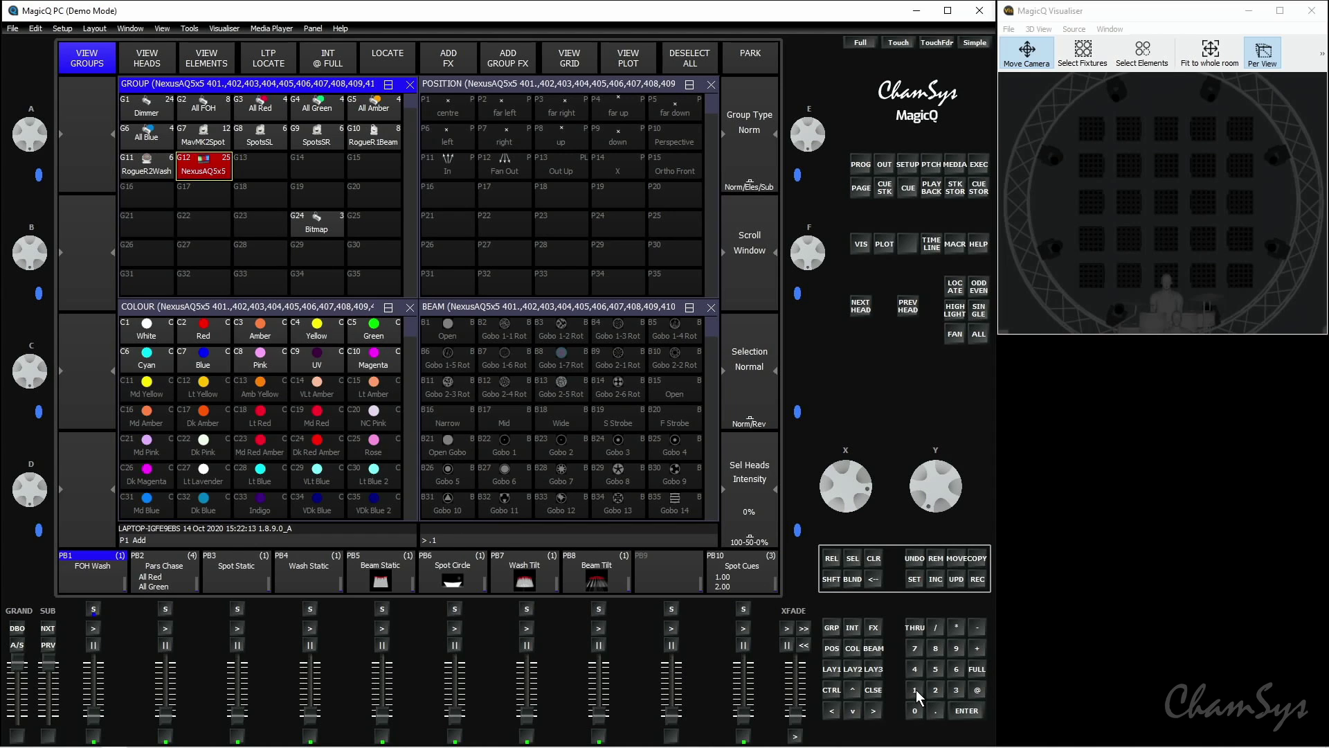
left_click(914, 626)
left_click(976, 628)
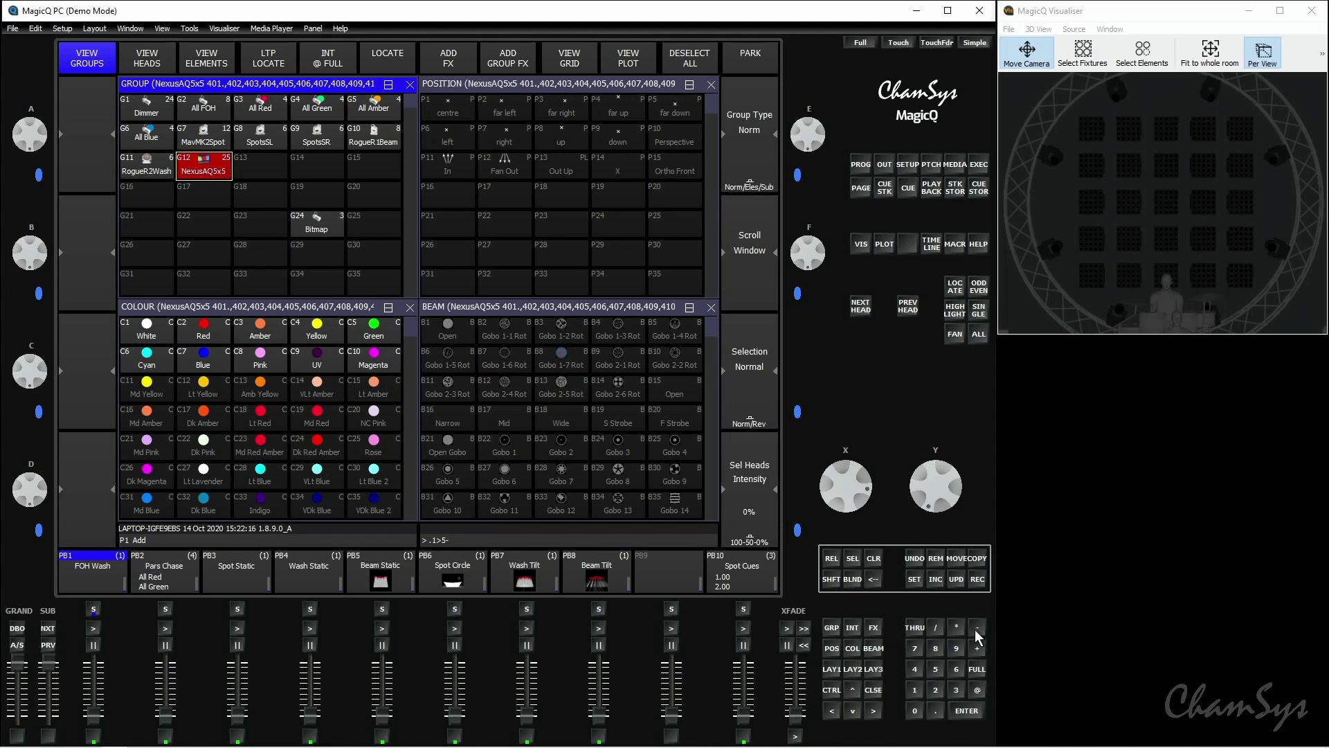
left_click(979, 689)
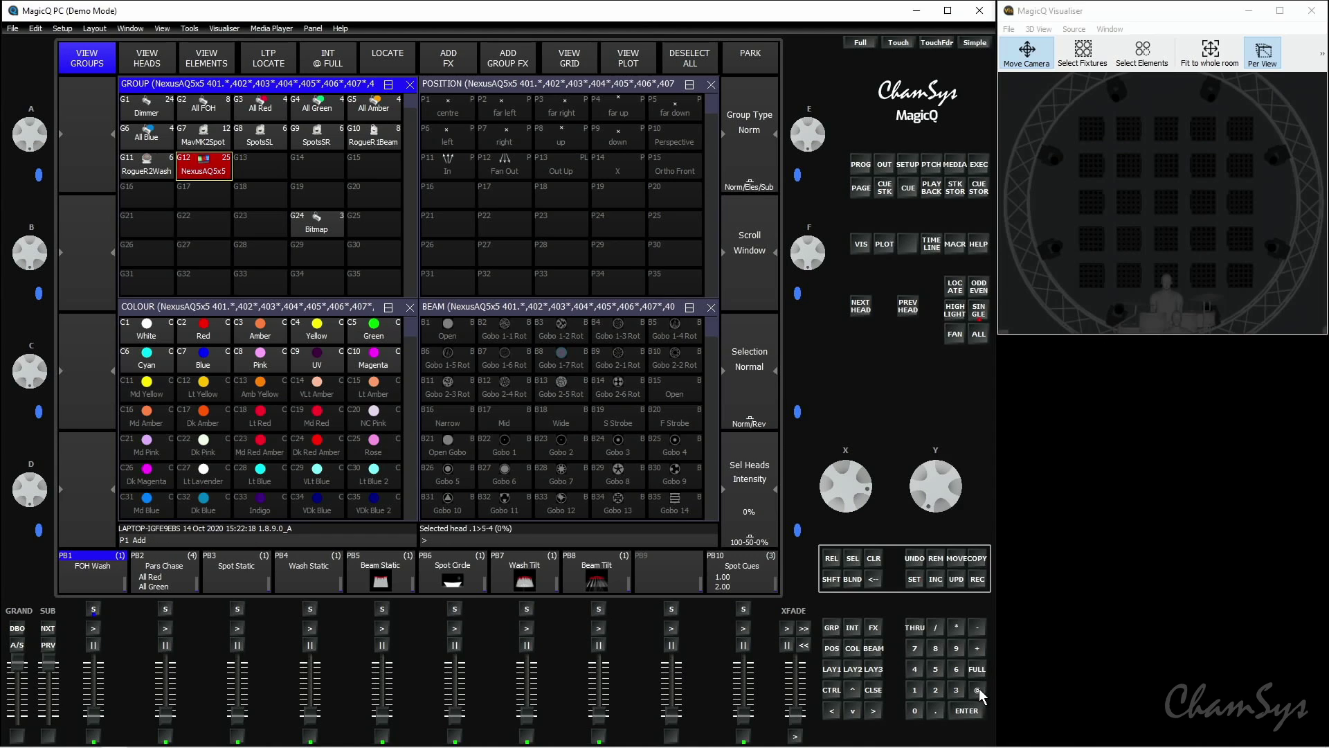
left_click(394, 62)
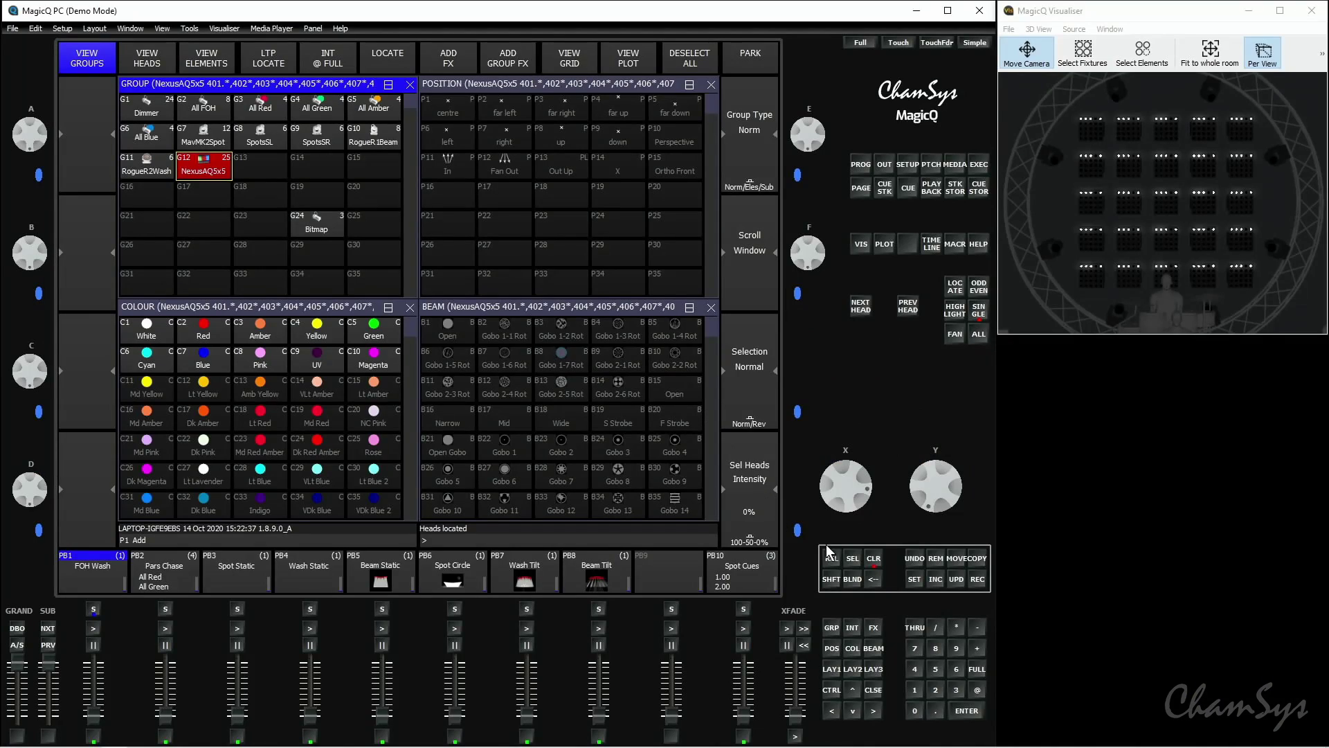
Record element 1 of each NexusAQ5x5 head as group G22
left_click(873, 558)
left_click(204, 166)
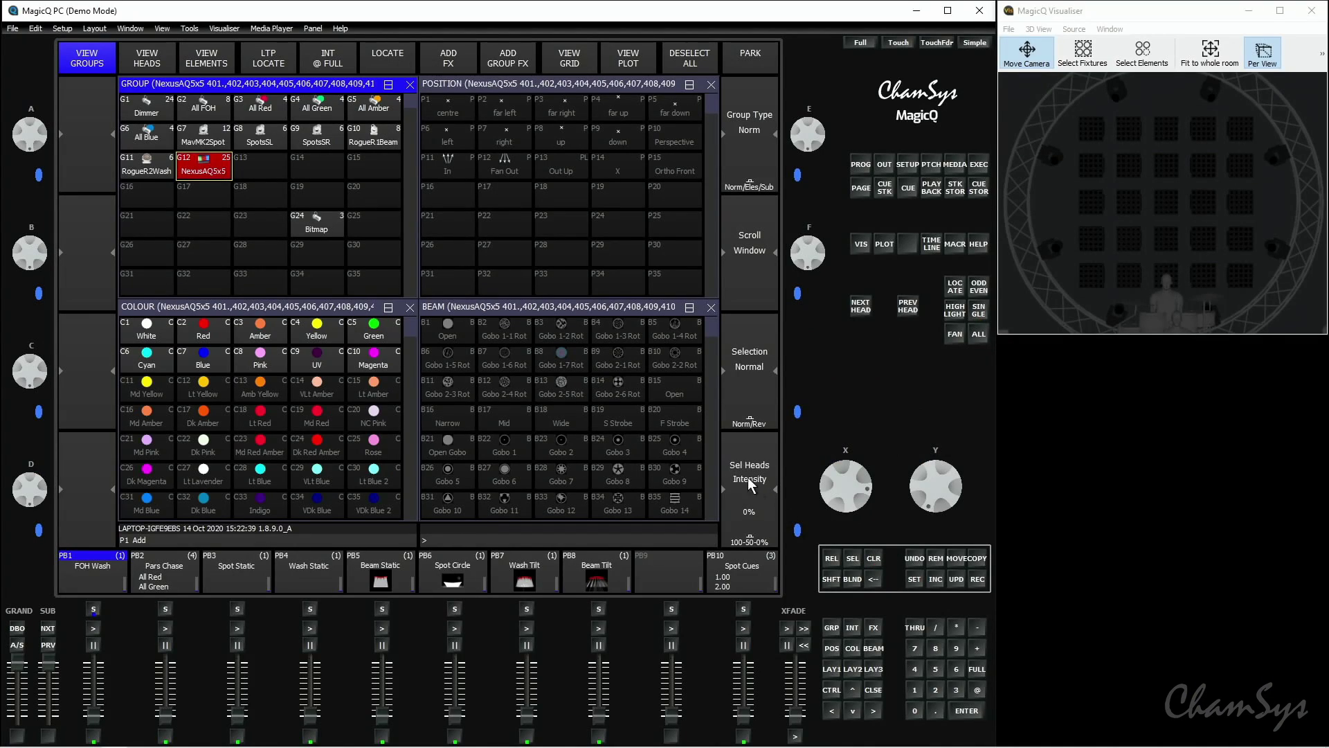
left_click(979, 690)
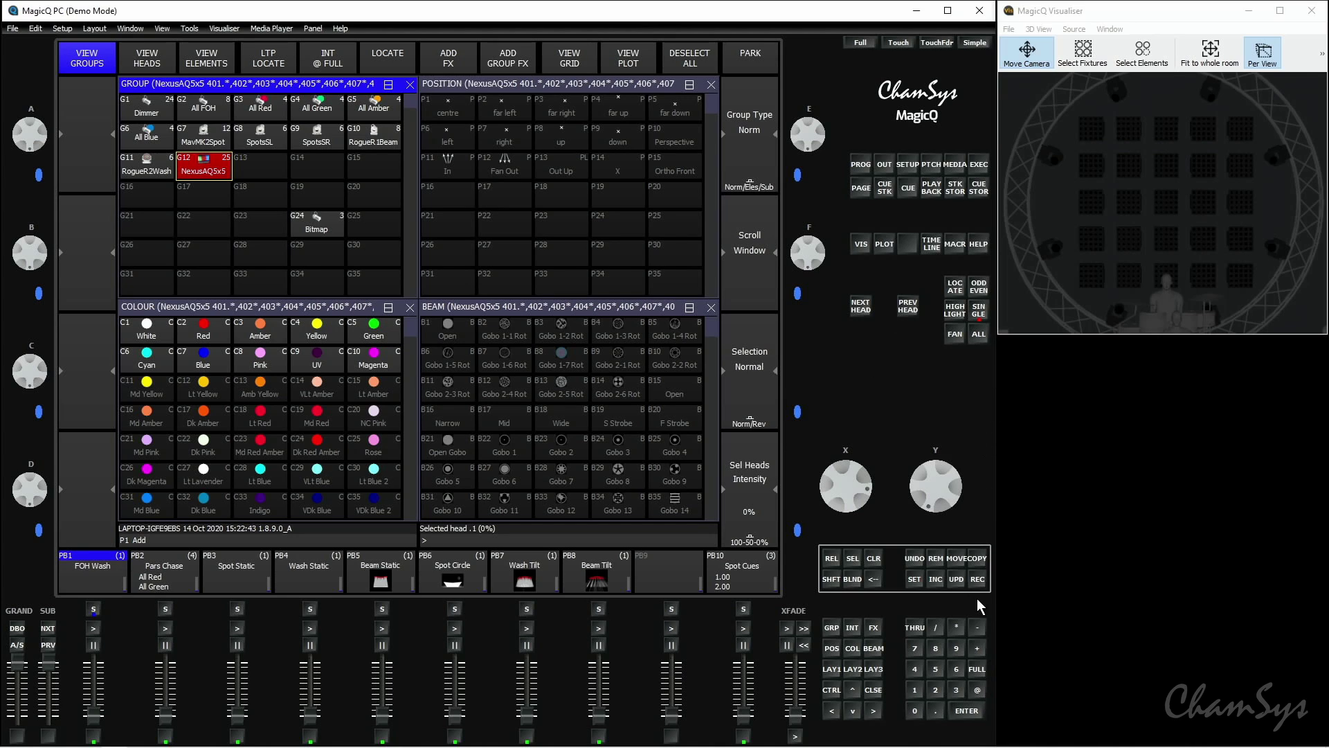
left_click(978, 580)
left_click(188, 223)
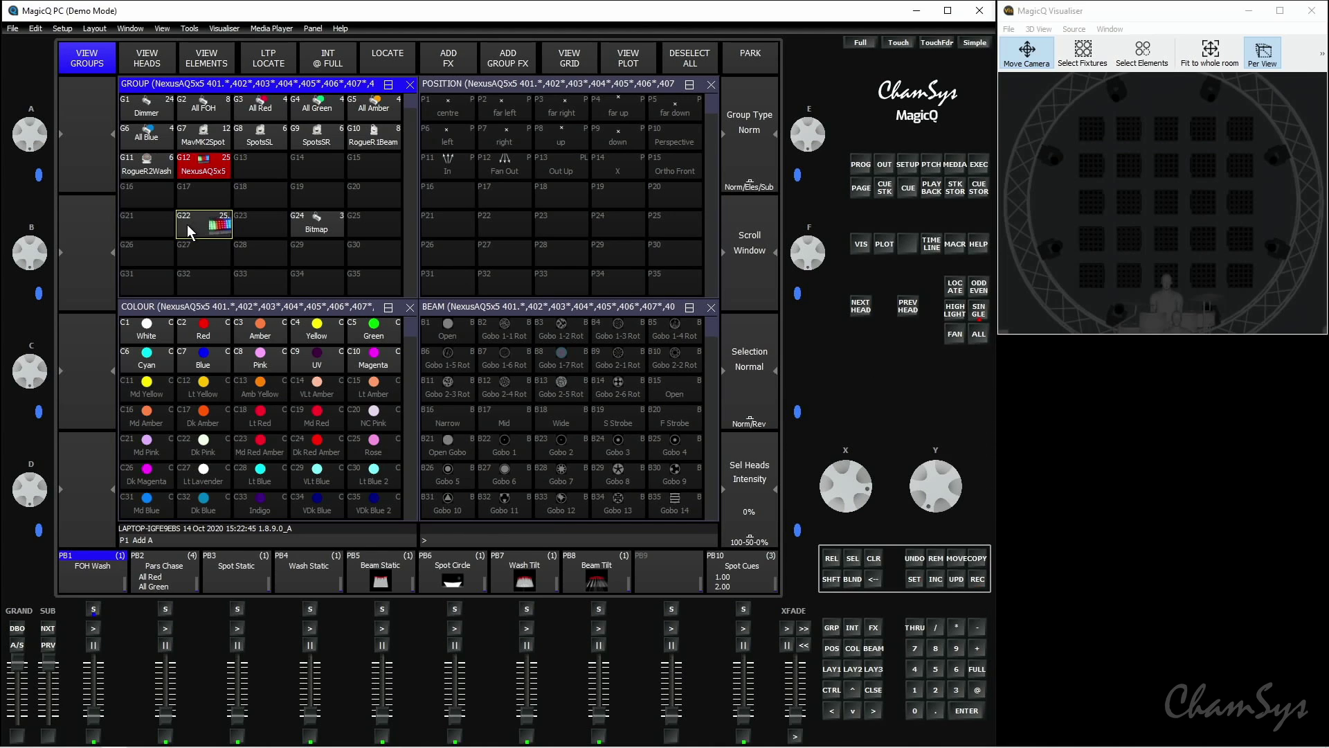
Record elements 2 through 5 of each NexusAQ5x5 head as group G23
left_click(857, 556)
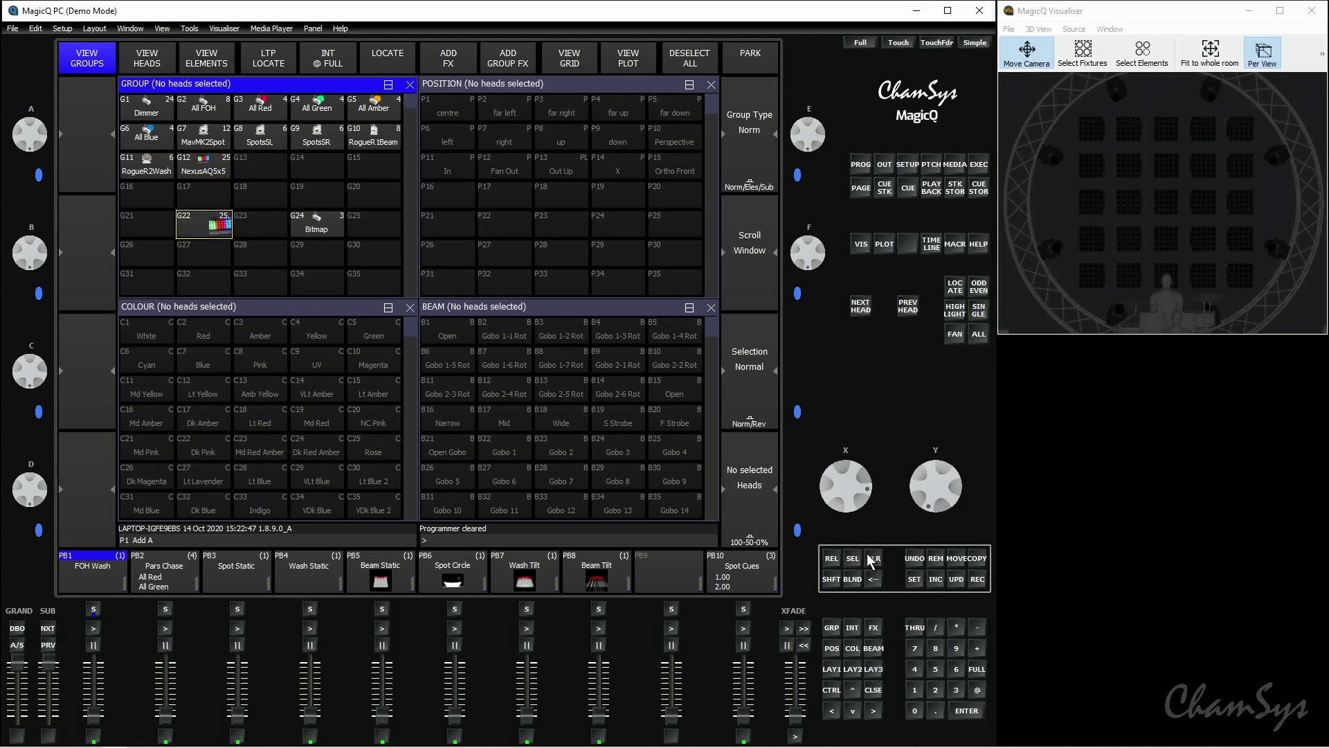
left_click(205, 170)
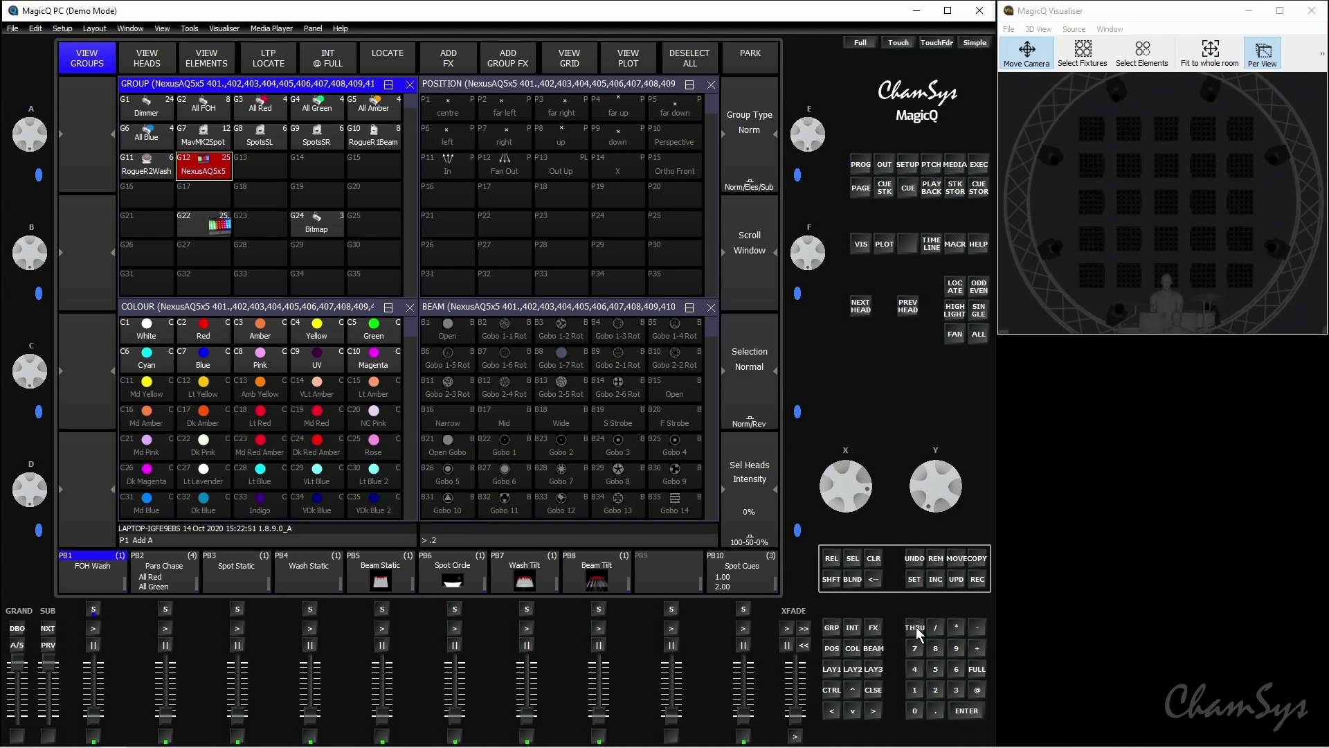
left_click(975, 689)
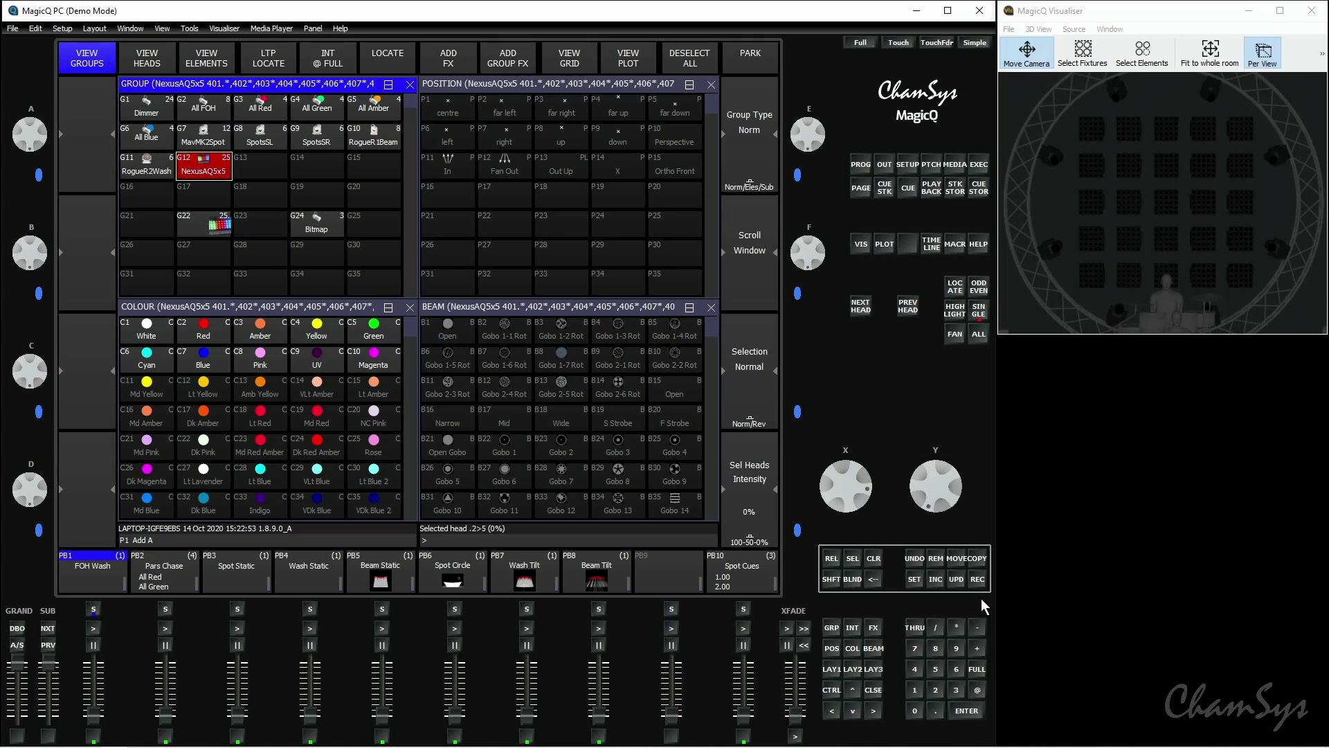
left_click(978, 580)
left_click(273, 218)
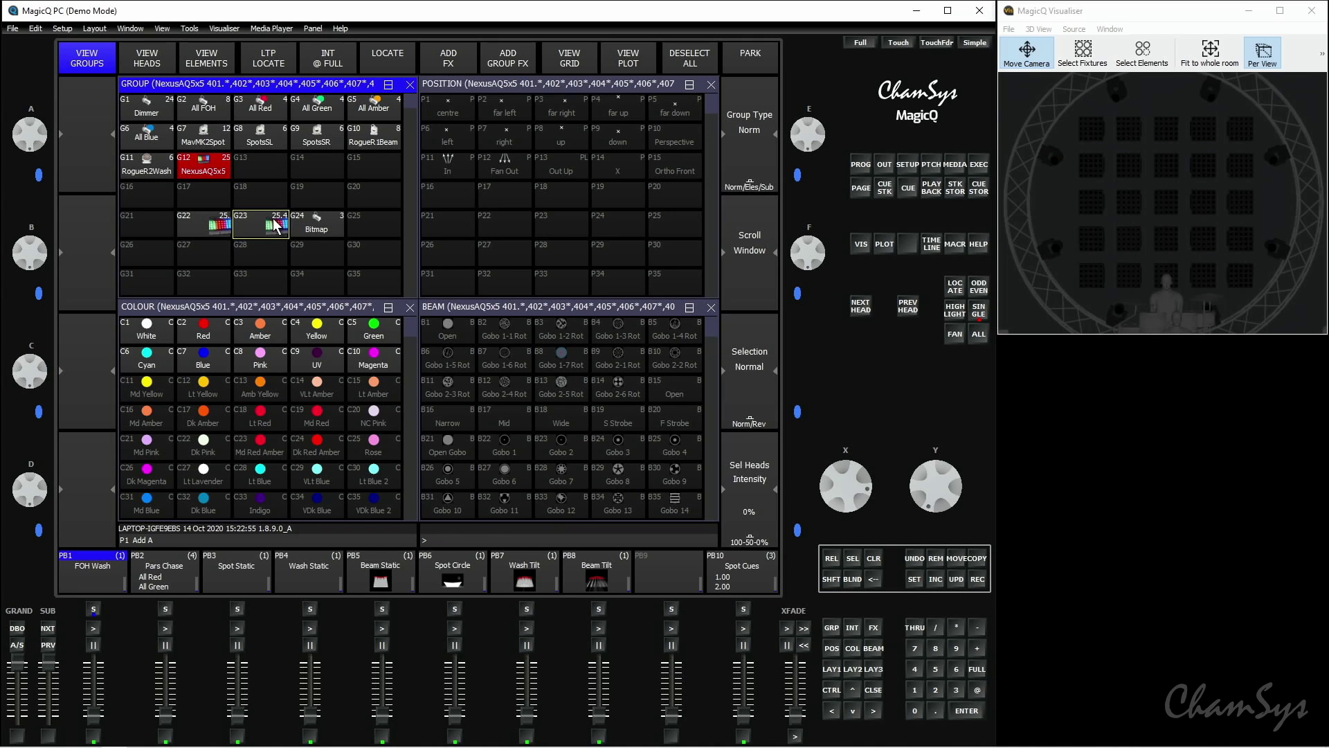
Locate group G22, then group G23, clearing the programmer before and after each
left_click(875, 559)
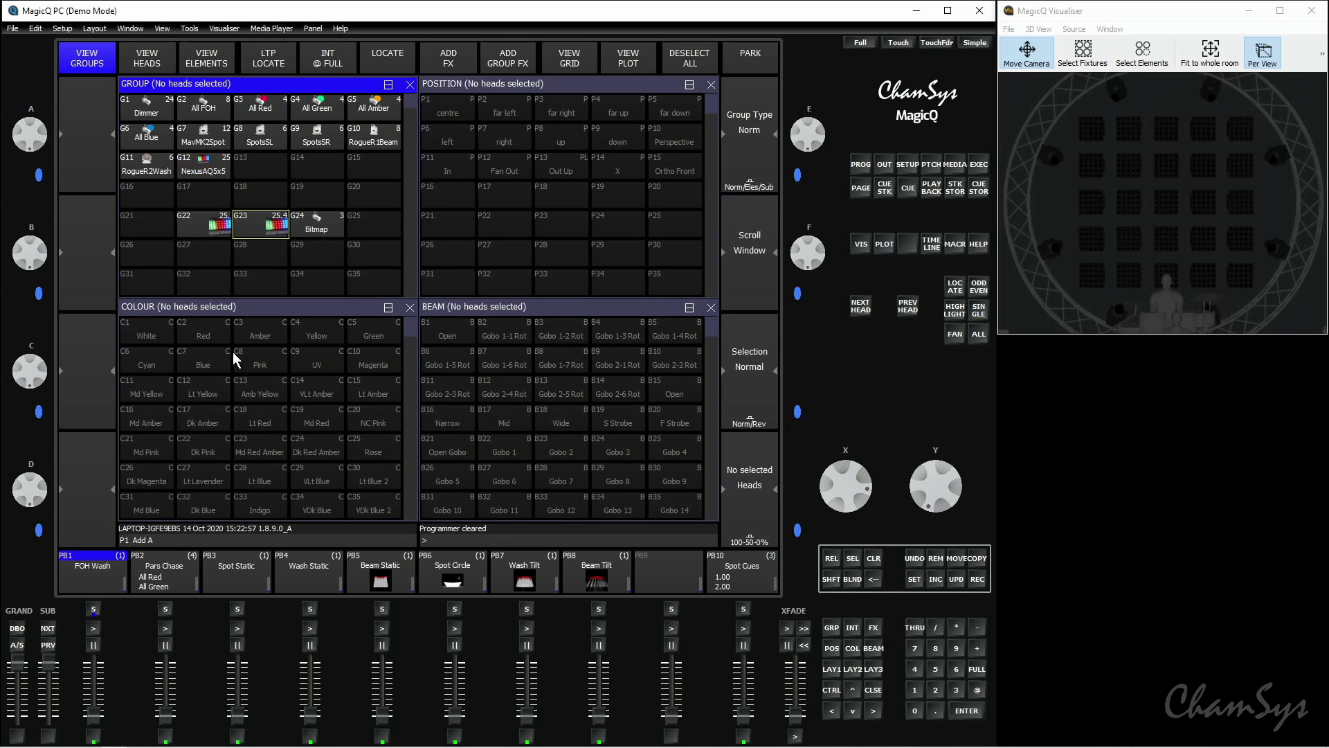
left_click(203, 222)
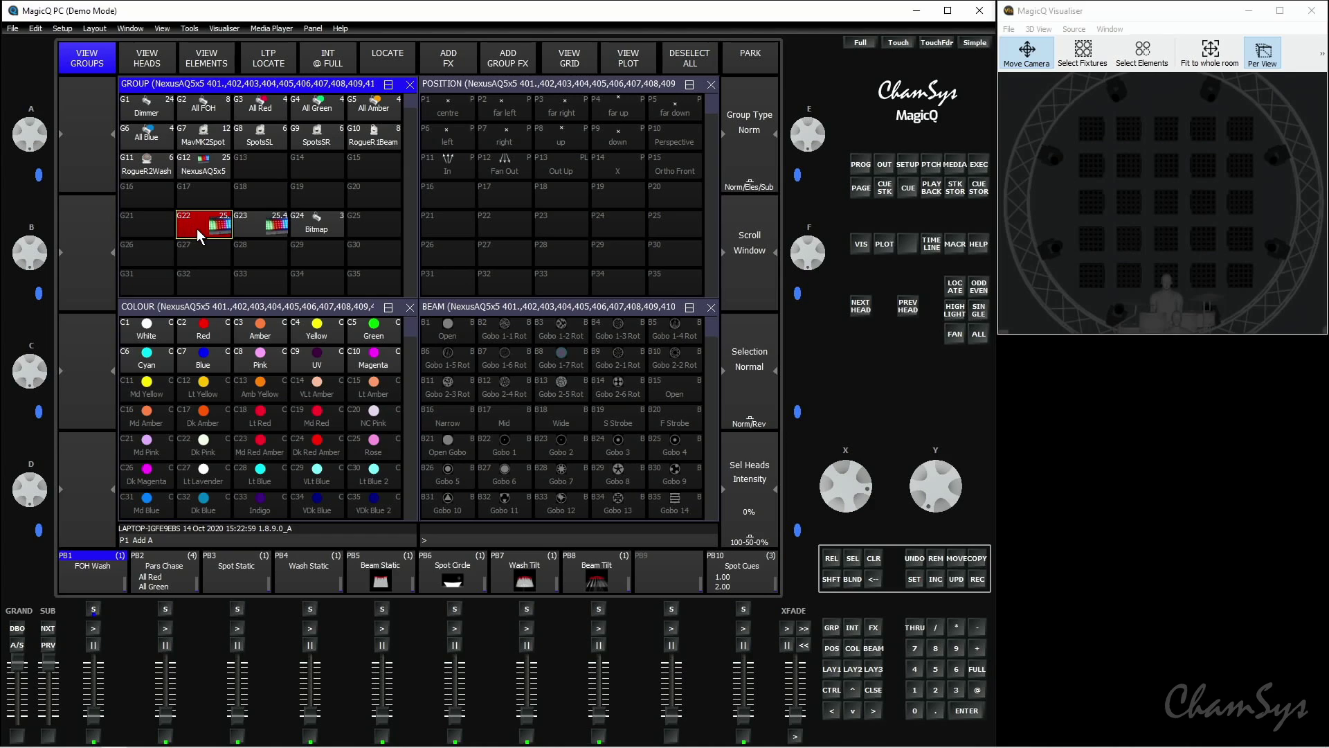
left_click(374, 68)
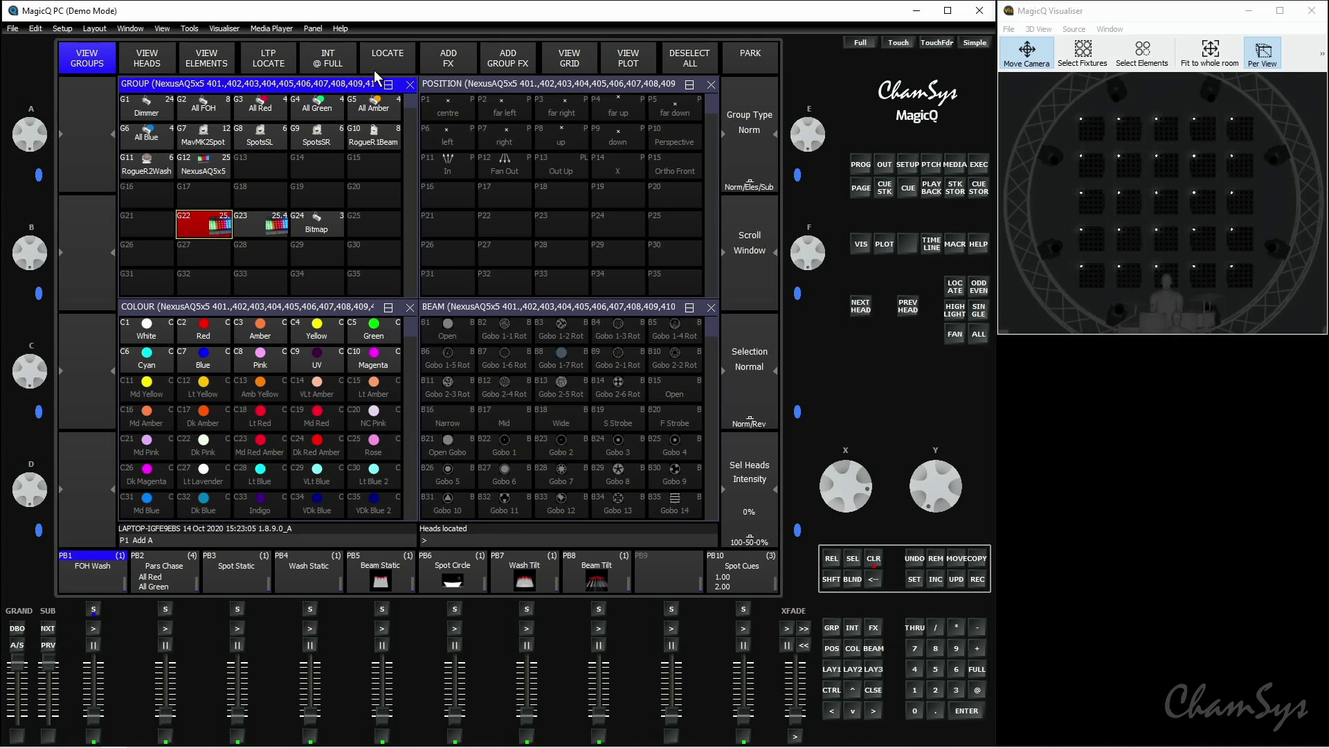
left_click(874, 558)
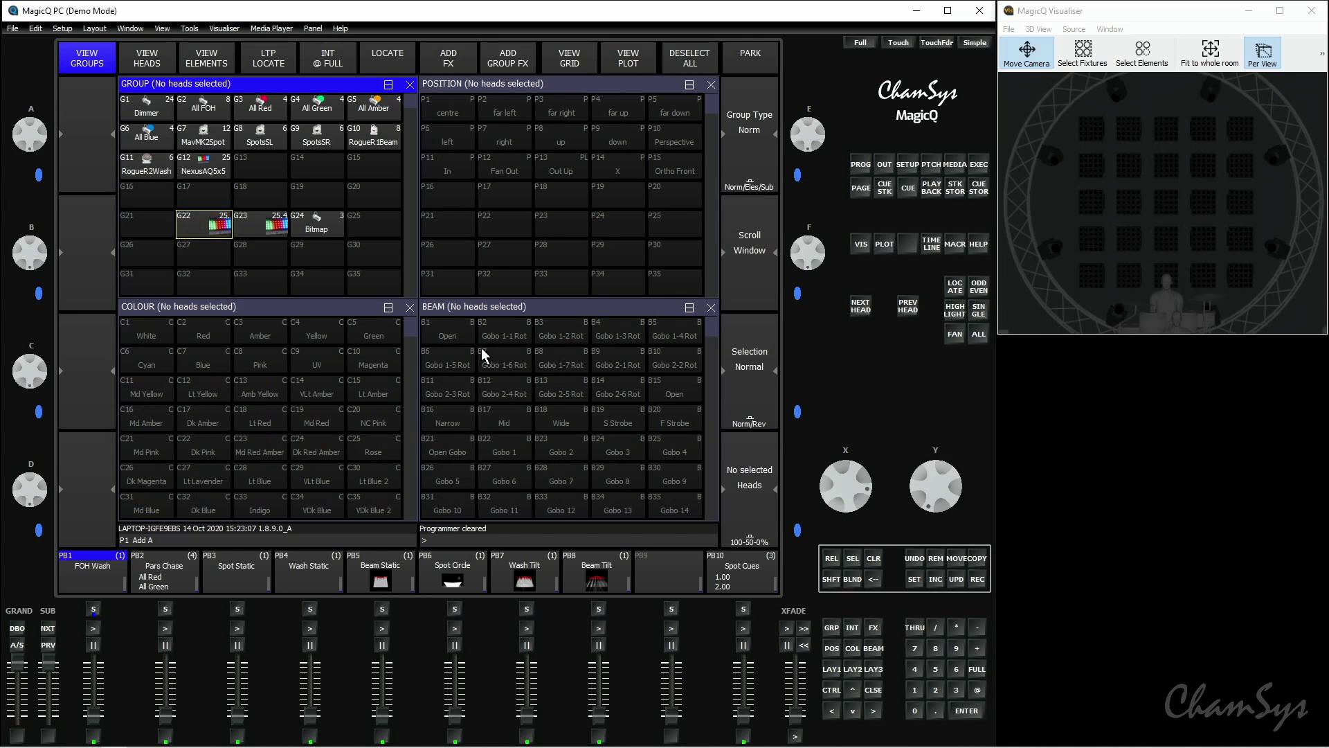
left_click(258, 225)
left_click(392, 60)
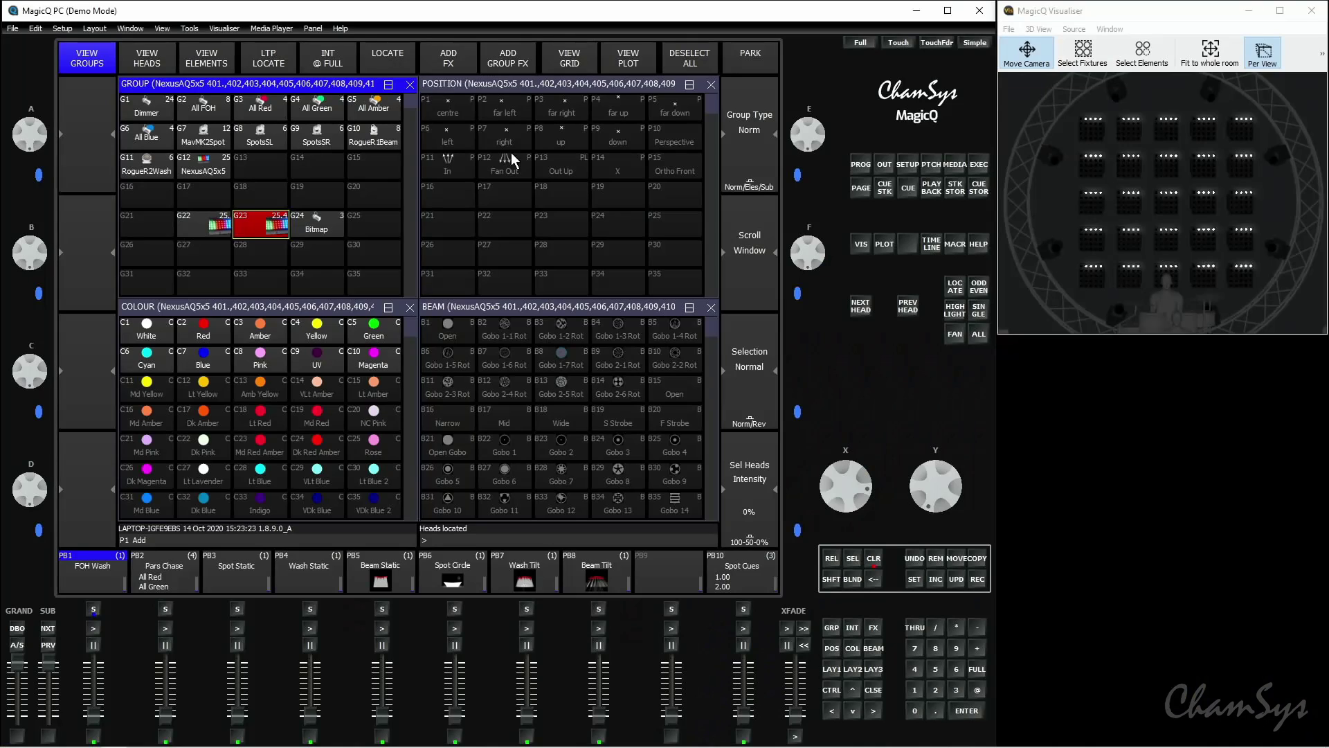
left_click(874, 558)
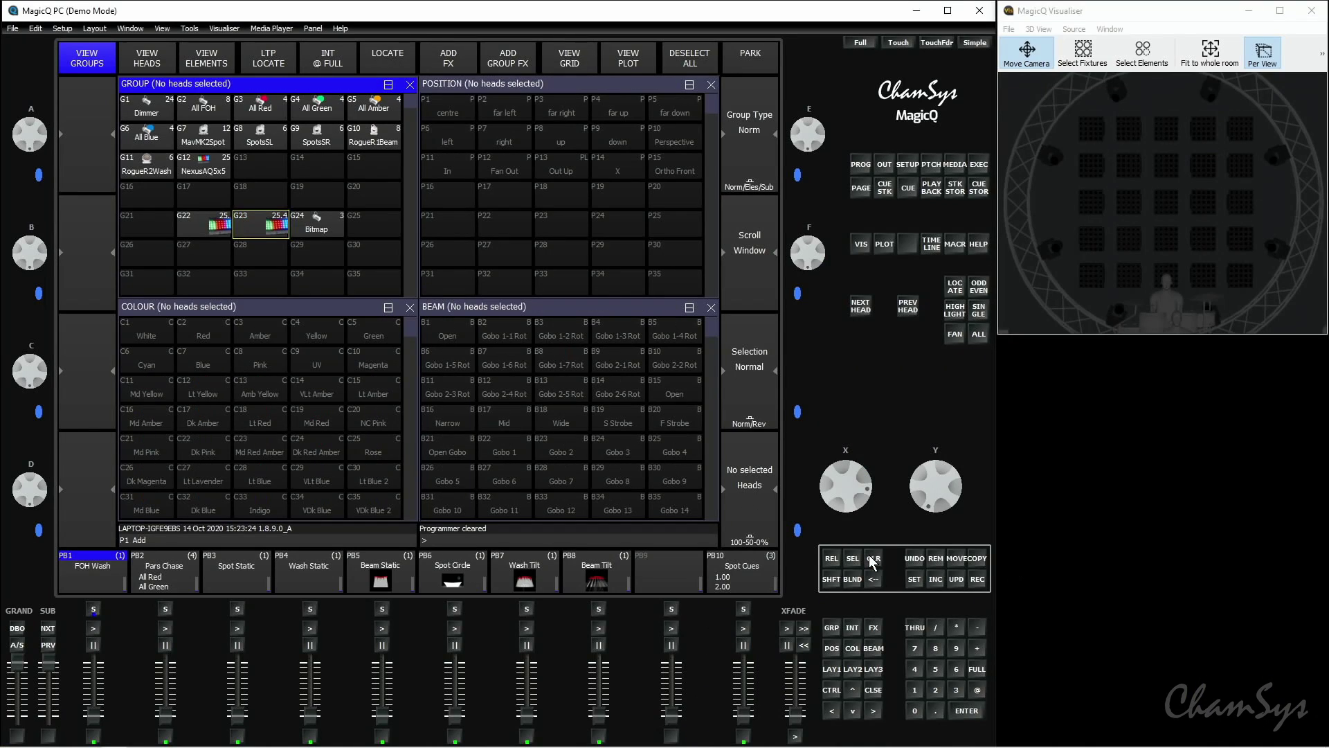
Apply the Colour rgb FX to the located NexusAQ5x5 group with Dup elements, then clear
left_click(208, 168)
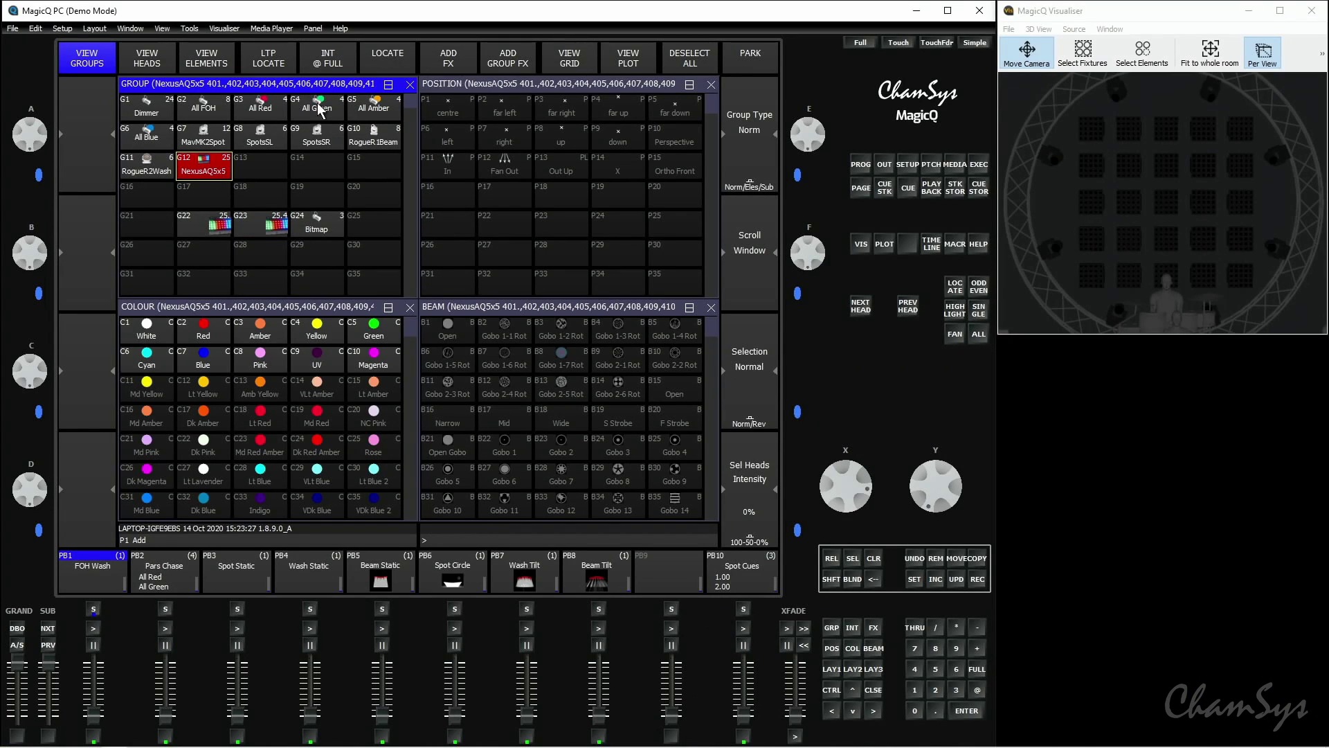
left_click(392, 61)
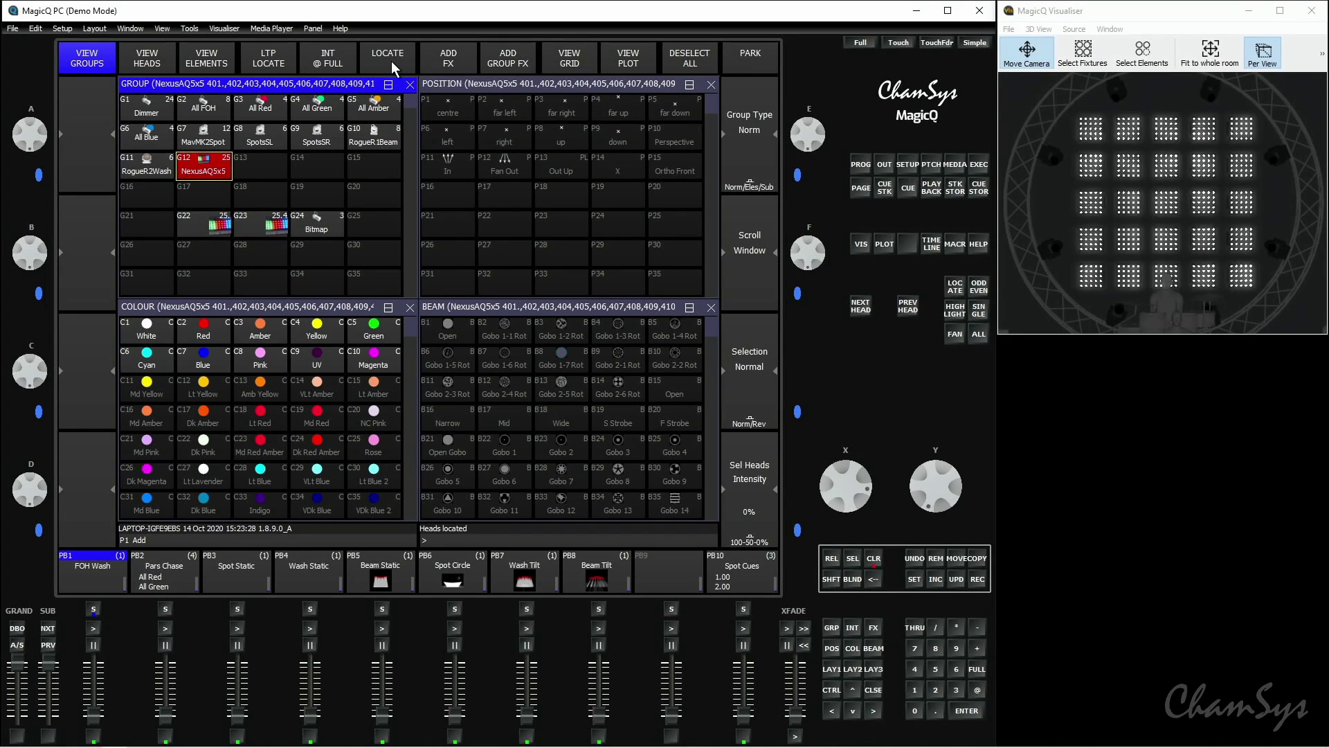
left_click(472, 56)
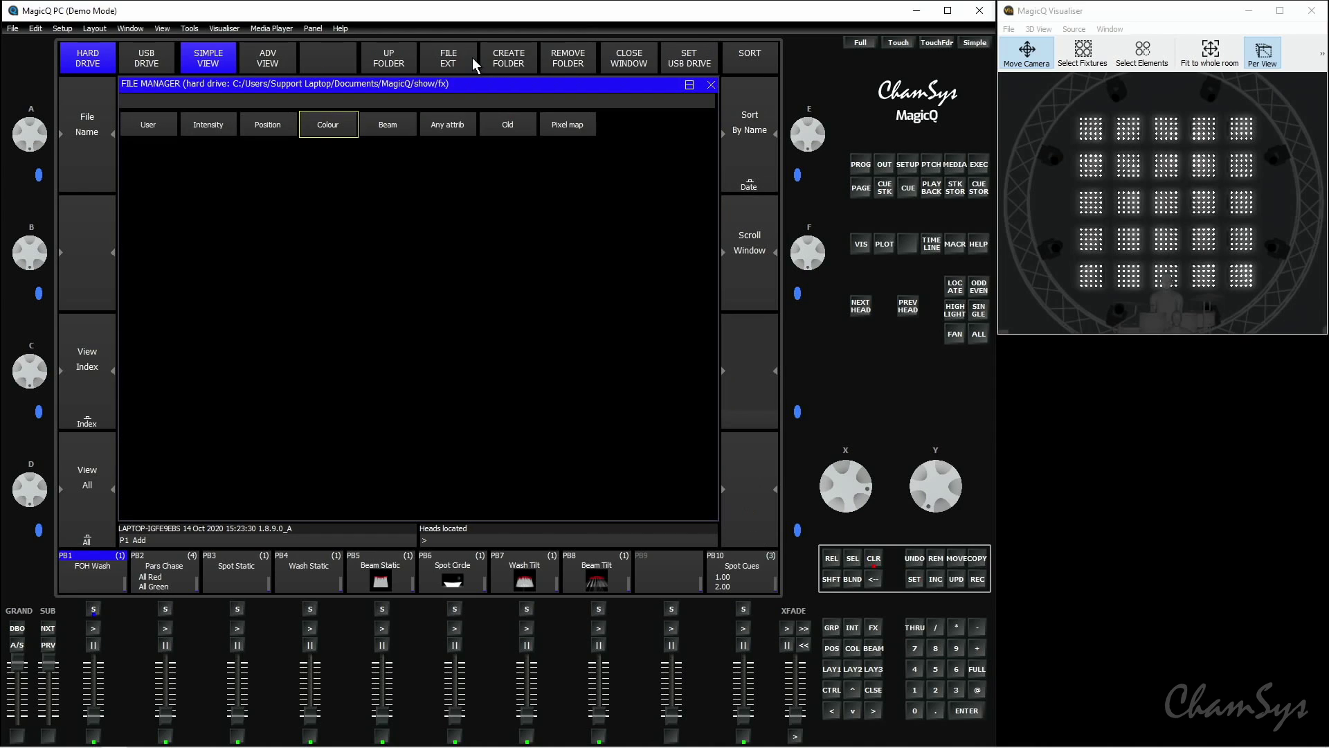
left_click(346, 126)
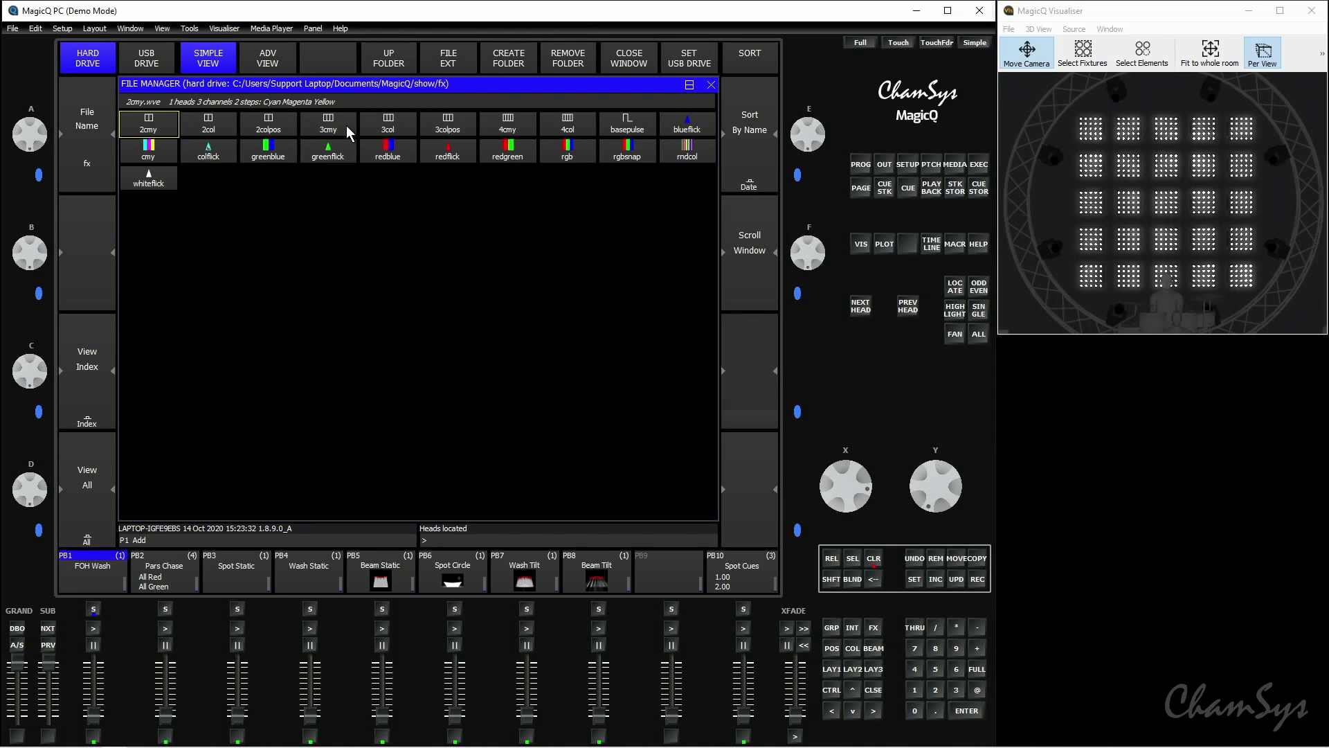
left_click(585, 160)
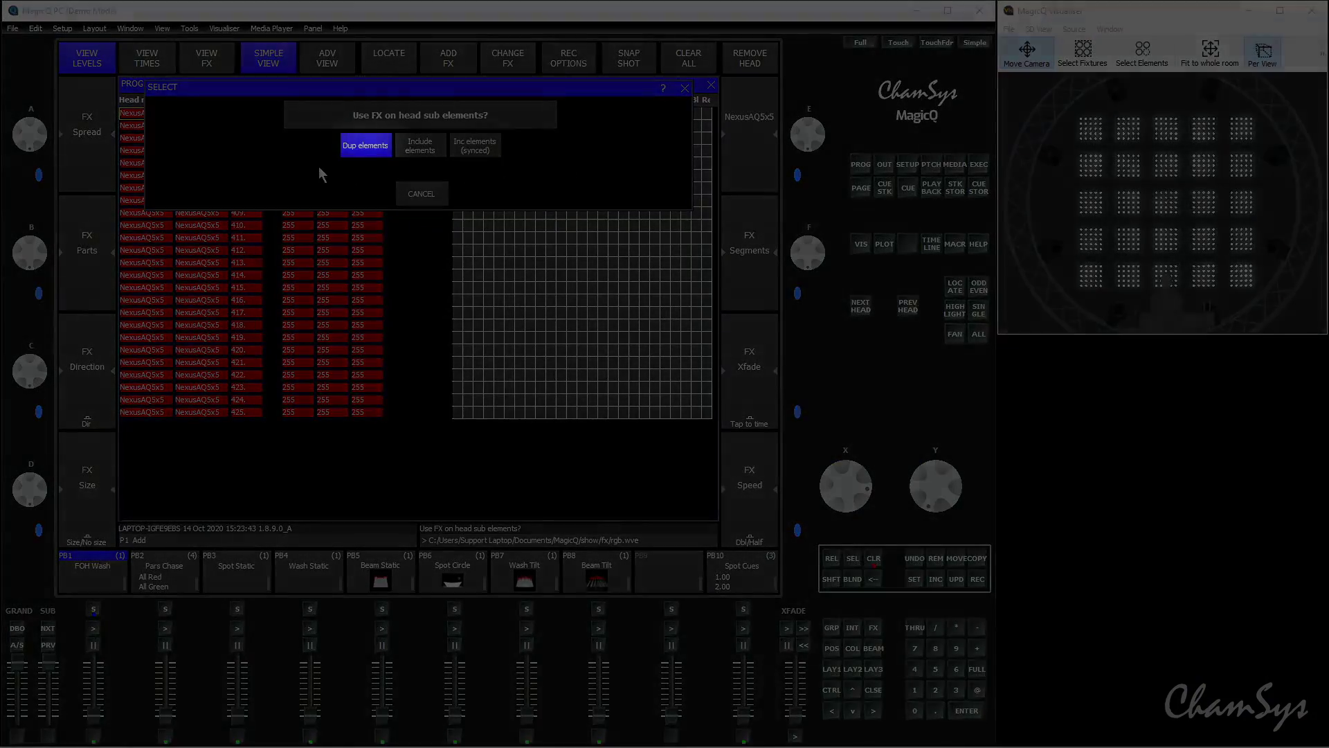
left_click(365, 146)
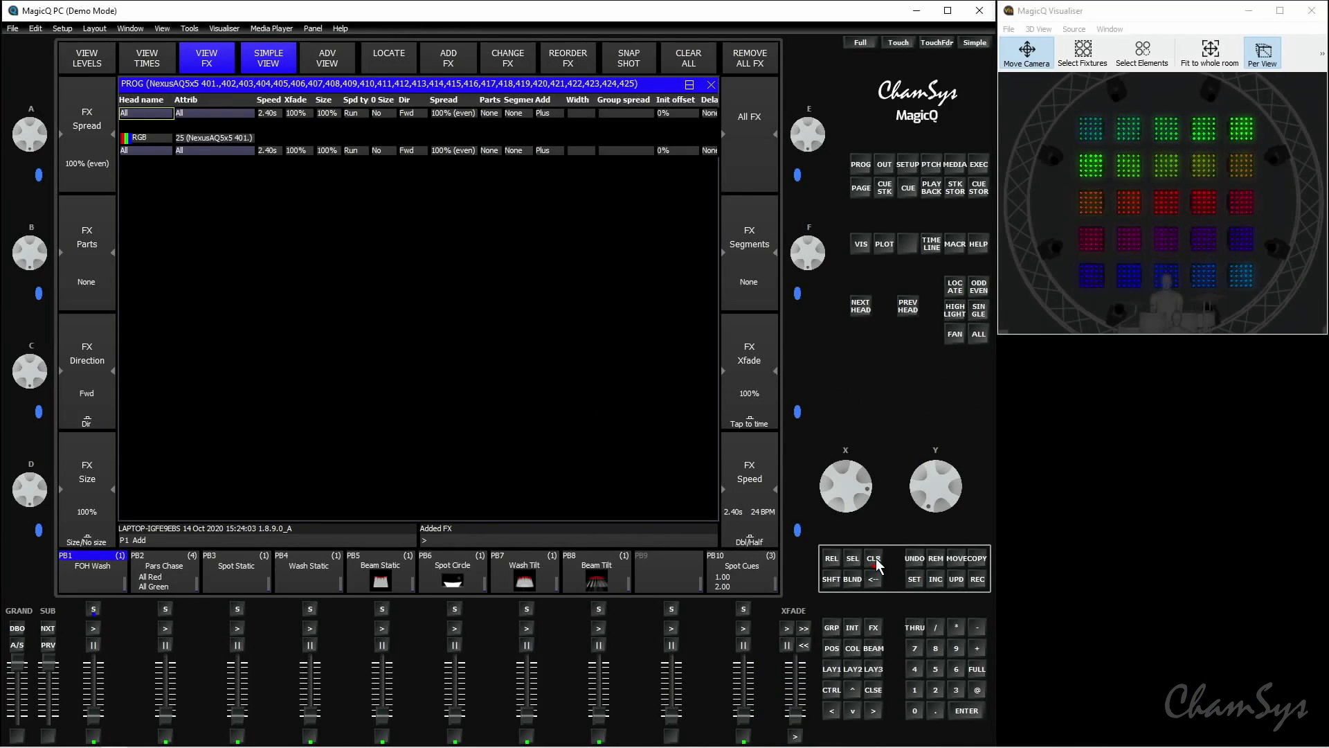
left_click(874, 558)
Relocate G12 NexusAQ5x5 and add the Colour rgb FX with Include elements, giving 625 elements
left_click(852, 668)
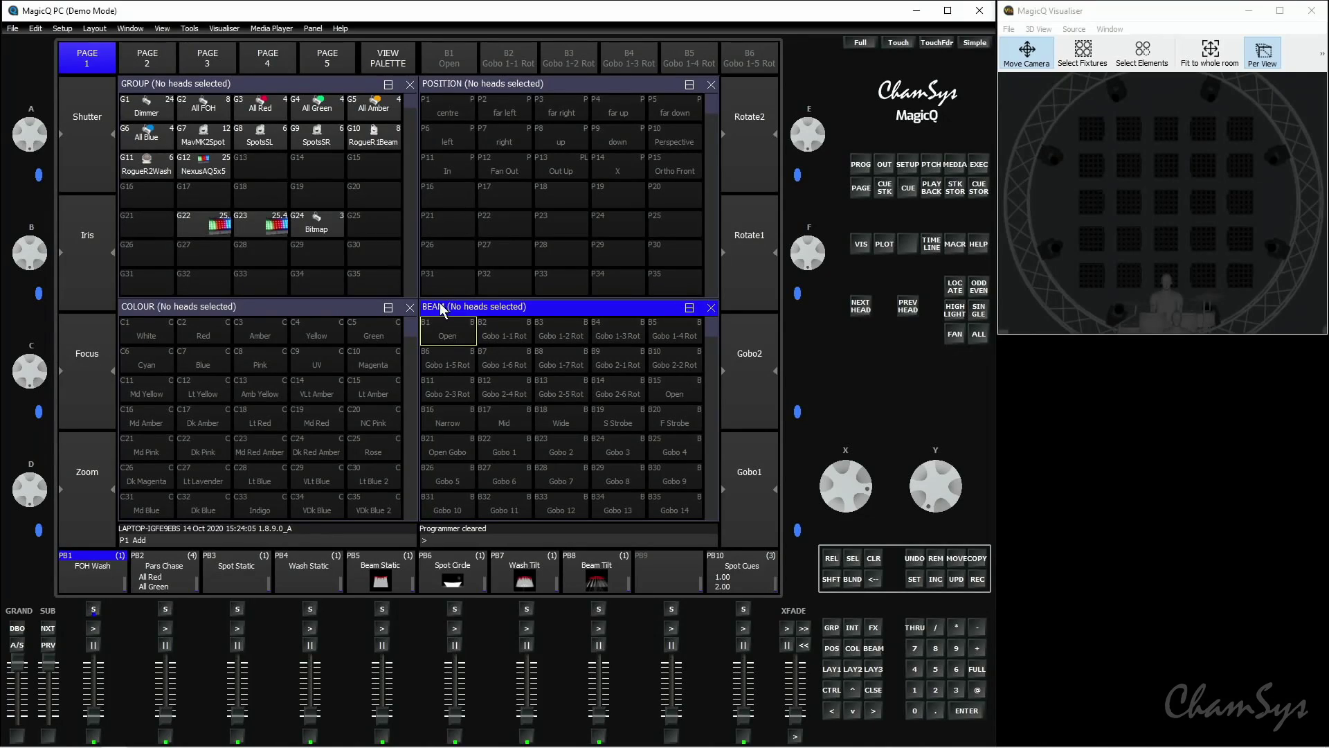
left_click(222, 160)
left_click(388, 58)
left_click(444, 60)
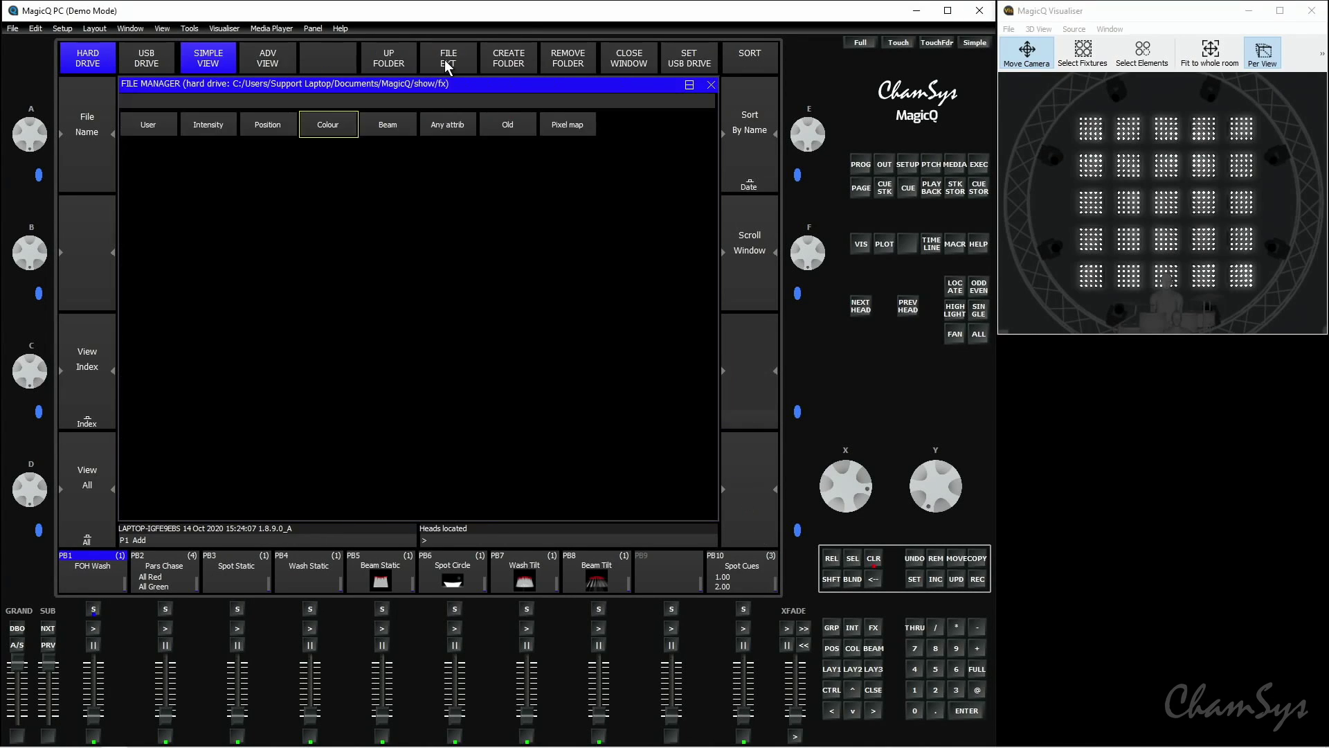
left_click(346, 125)
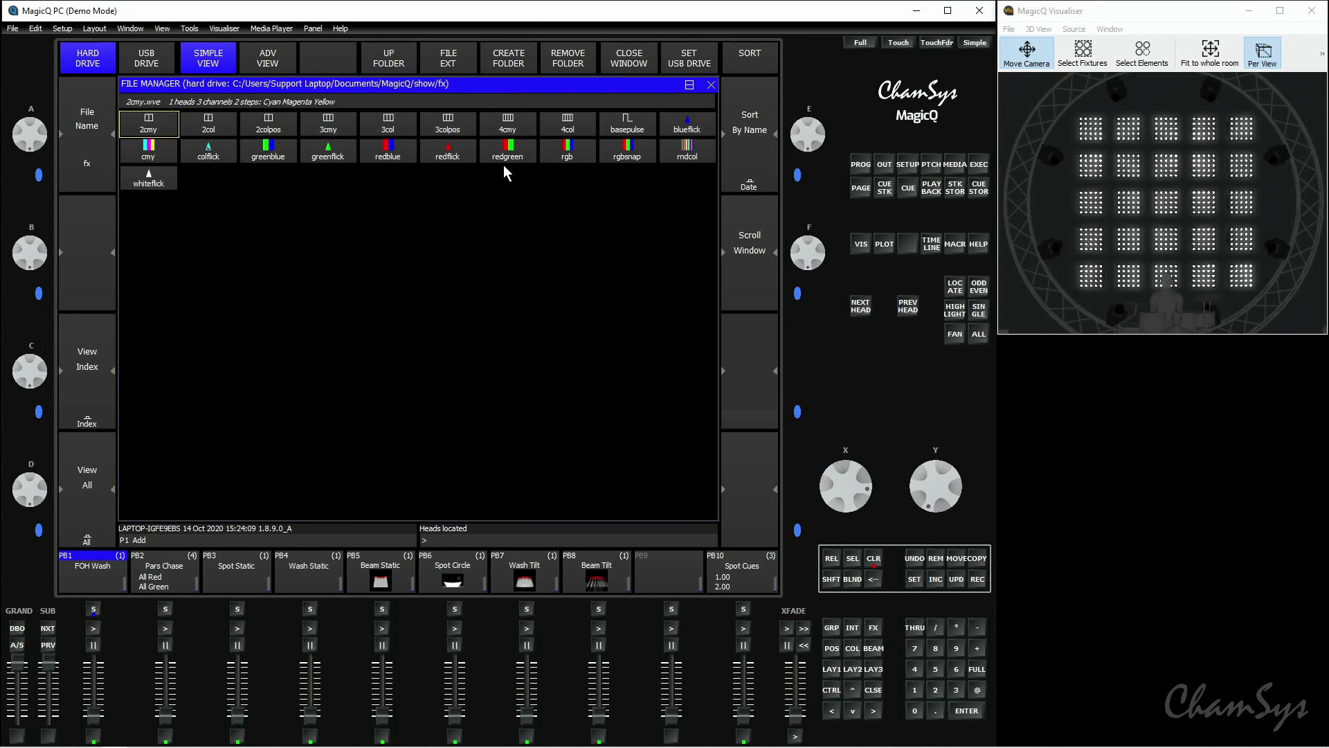
left_click(566, 154)
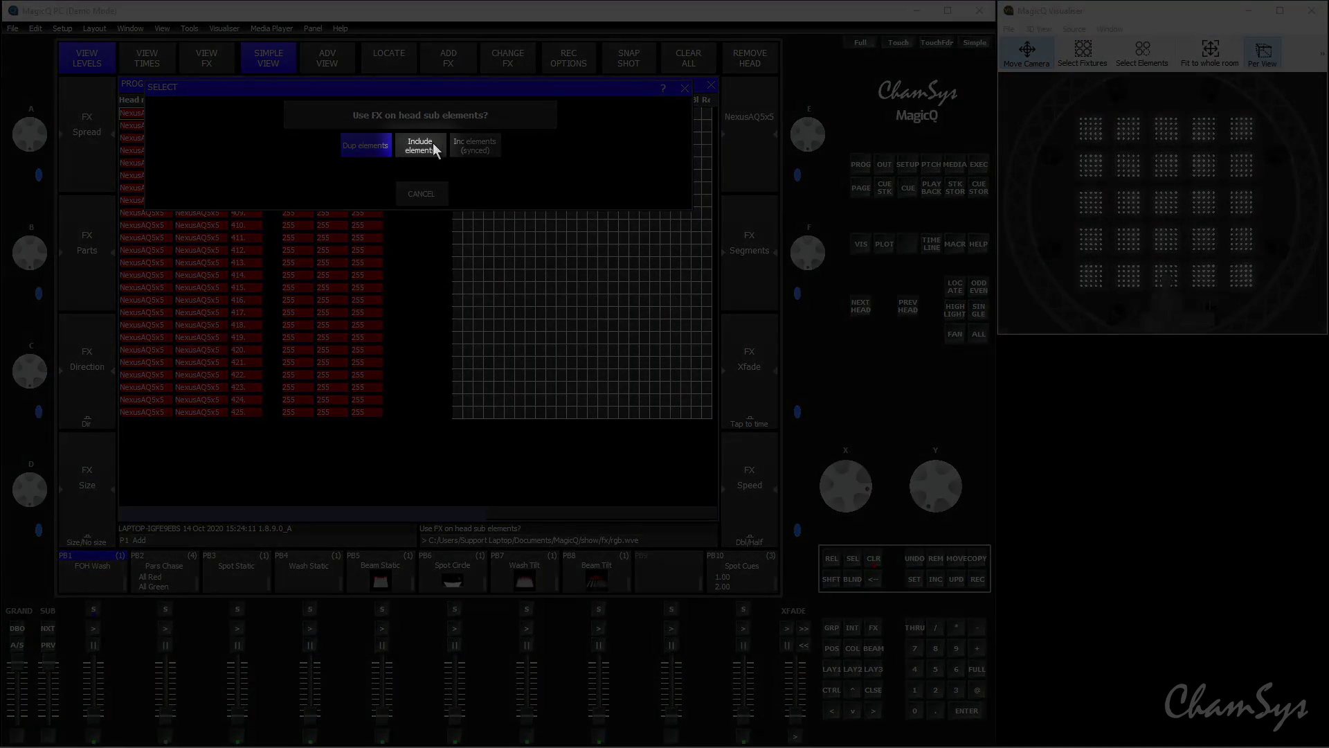
left_click(439, 144)
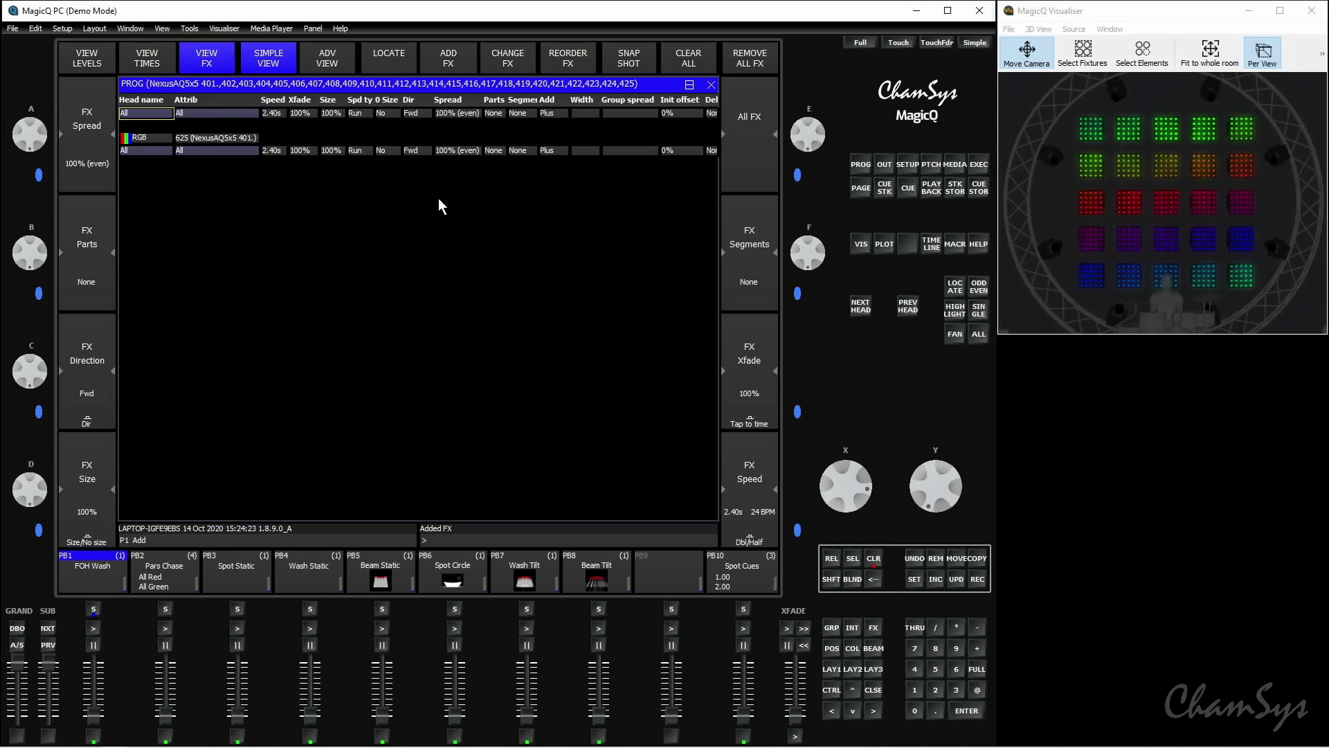
Clear, relocate G12 NexusAQ5x5 and add the Colour rgb FX with Inc elements (synced)
left_click(871, 559)
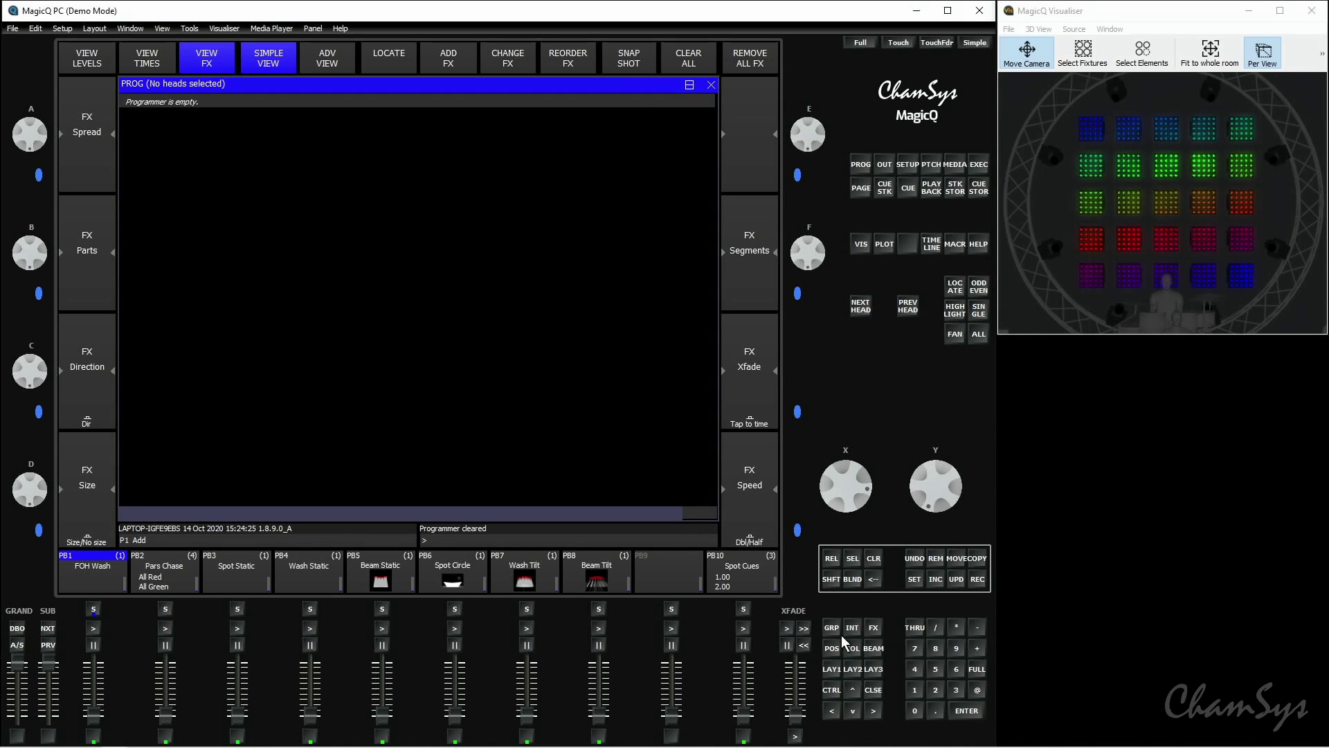
left_click(831, 670)
left_click(203, 169)
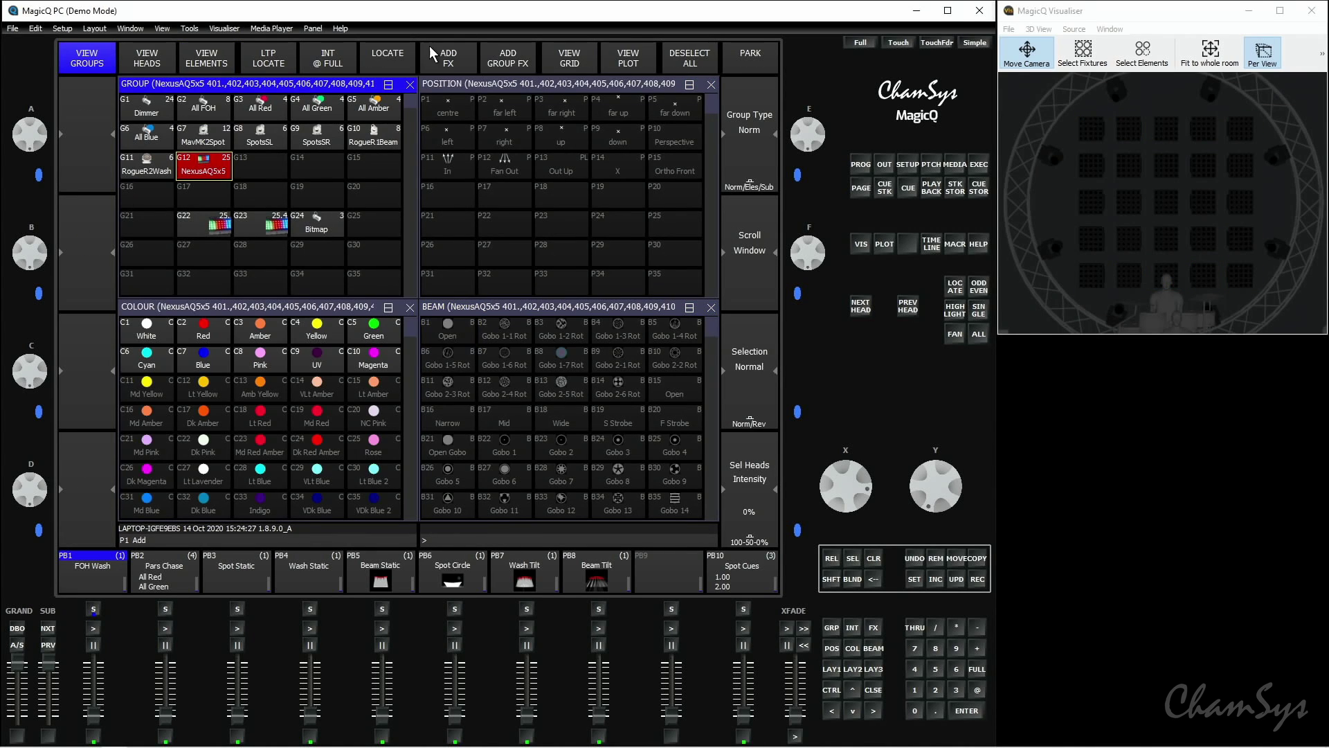
left_click(464, 56)
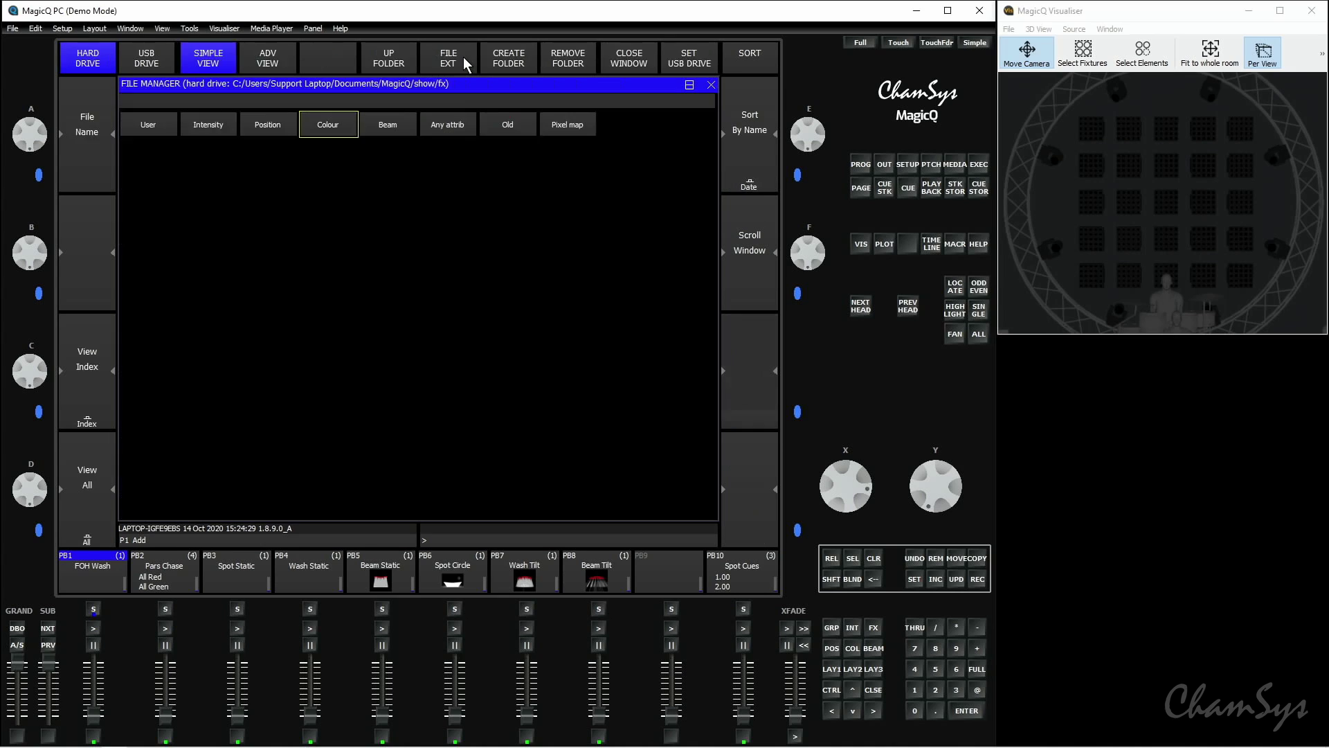
left_click(836, 664)
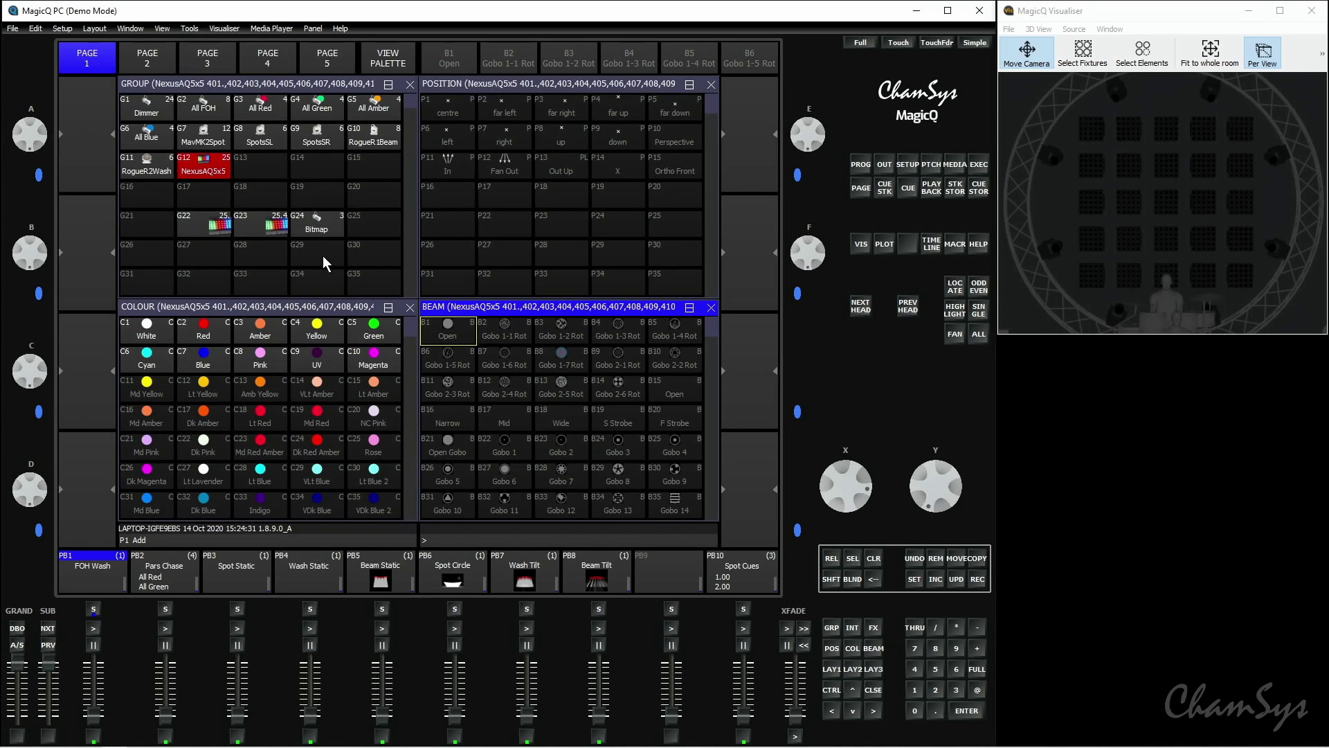
left_click(222, 161)
left_click(388, 69)
left_click(461, 63)
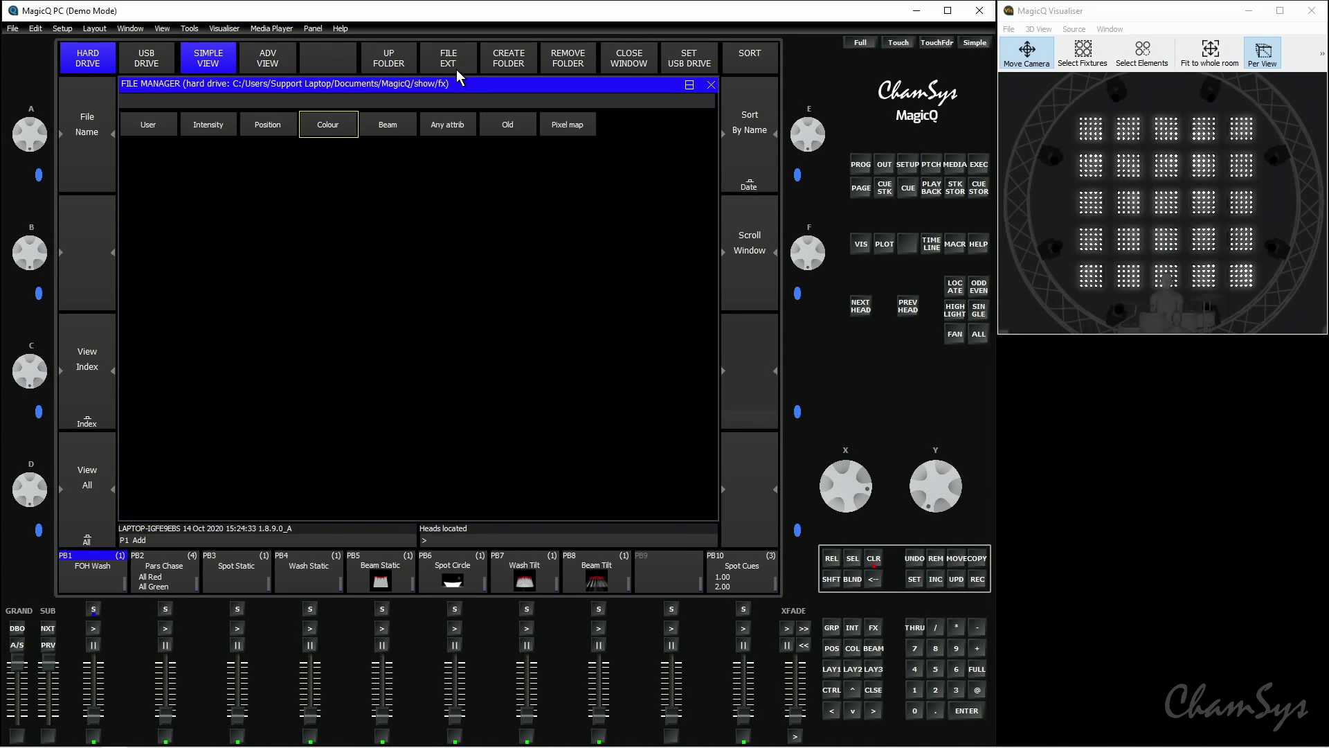
left_click(329, 131)
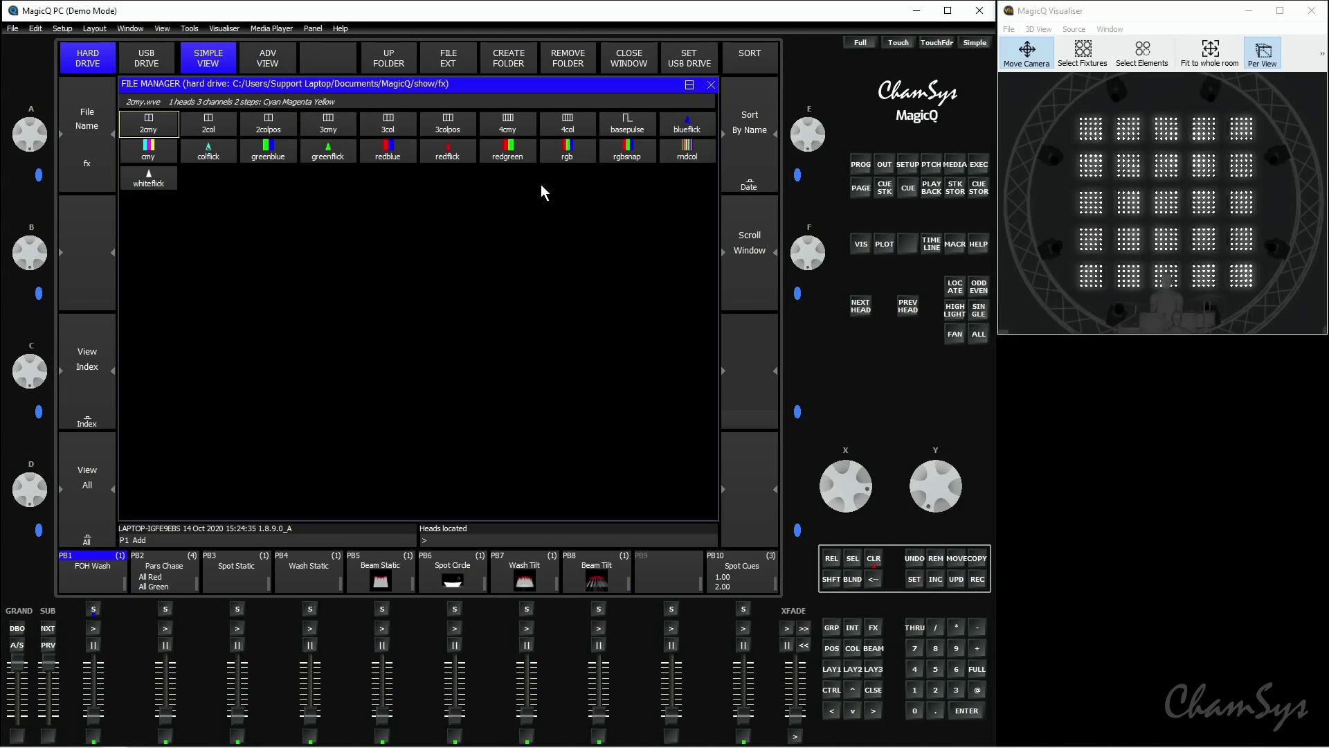
left_click(568, 157)
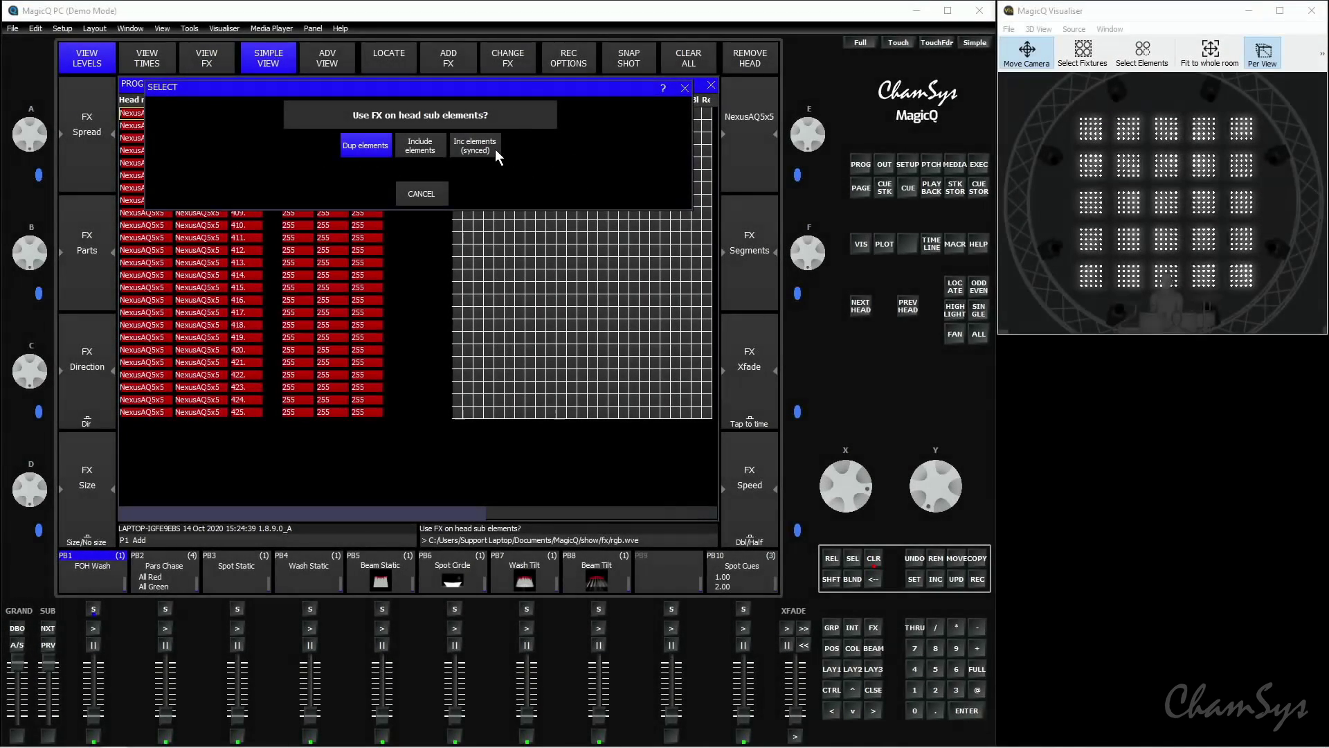
left_click(496, 148)
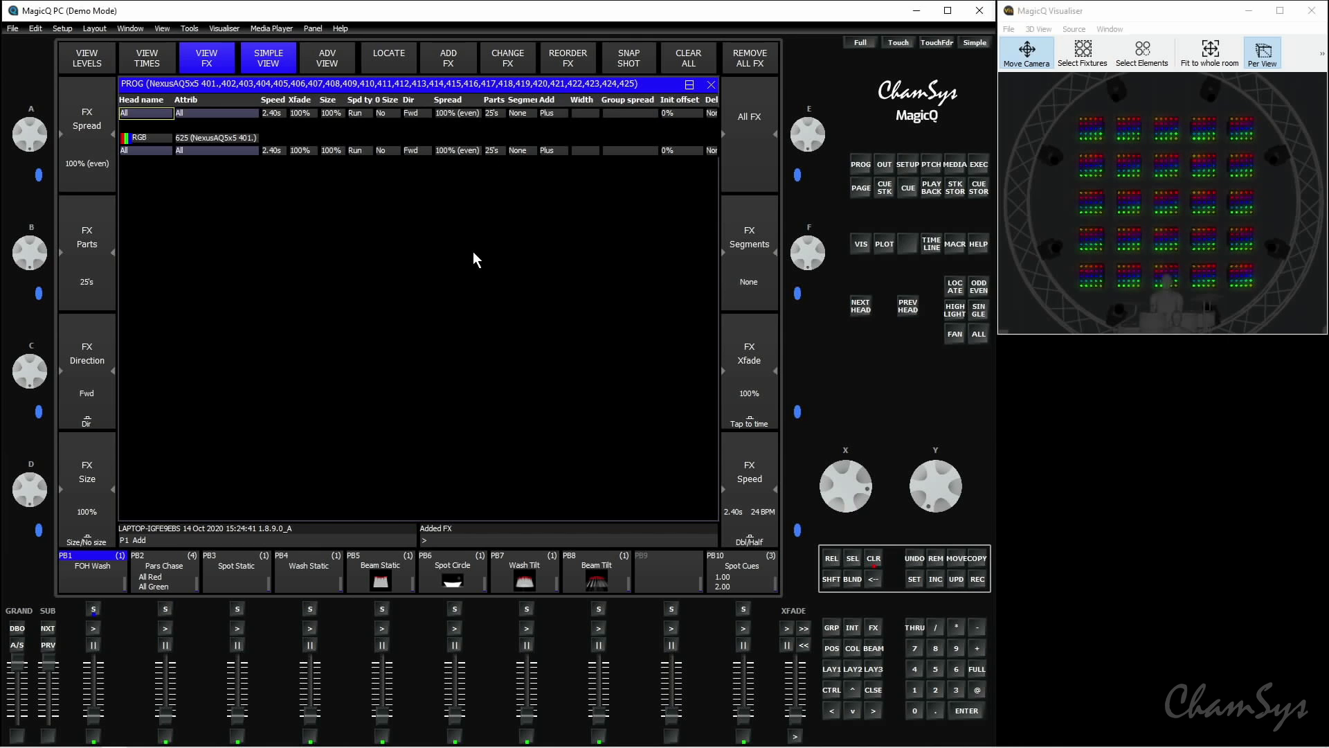